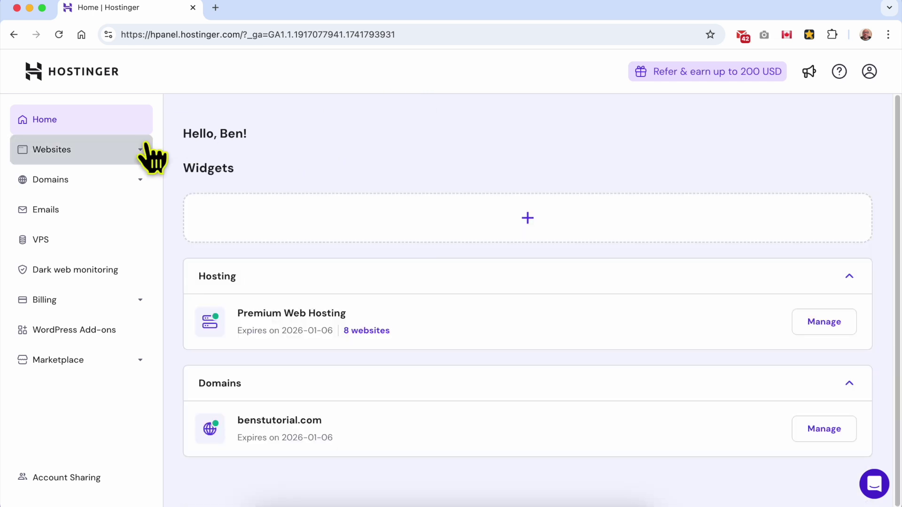
Open the hPanel Websites list and launch app.benstutorial.com in a new tab.
left_click(123, 149)
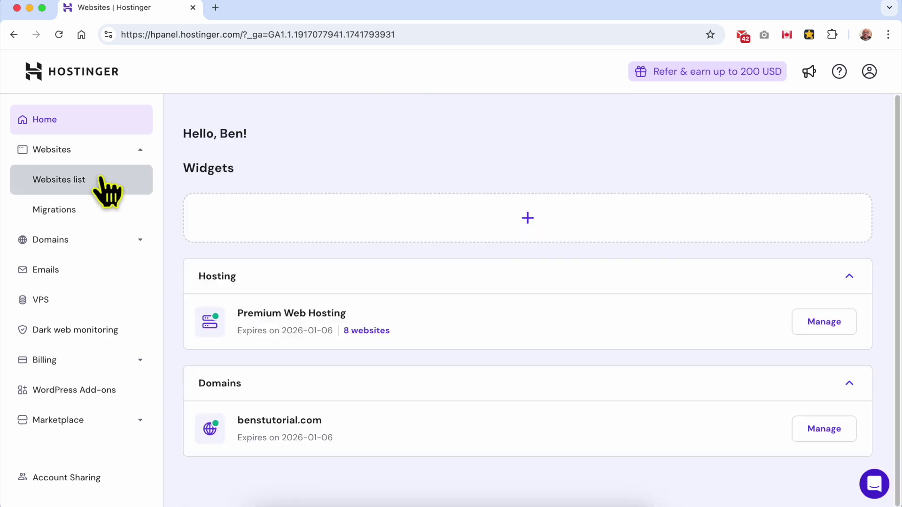
left_click(98, 179)
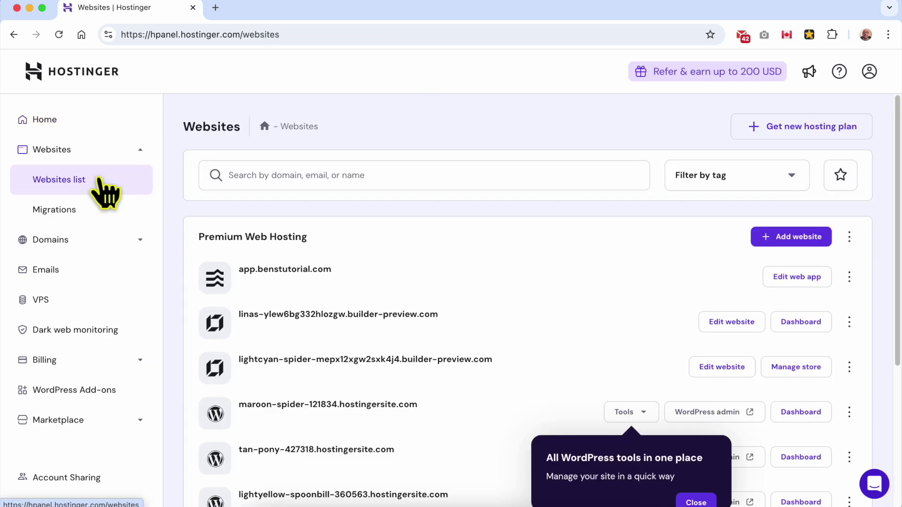
left_click(339, 271)
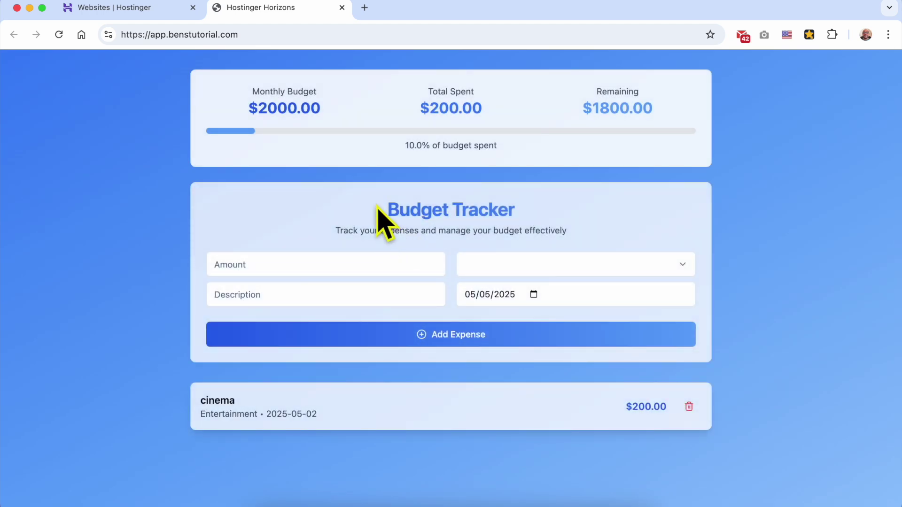
Look over the live Budget Tracker app, then return to the websites list to open it in Horizons.
left_click_drag(379, 212, 590, 204)
left_click(597, 219)
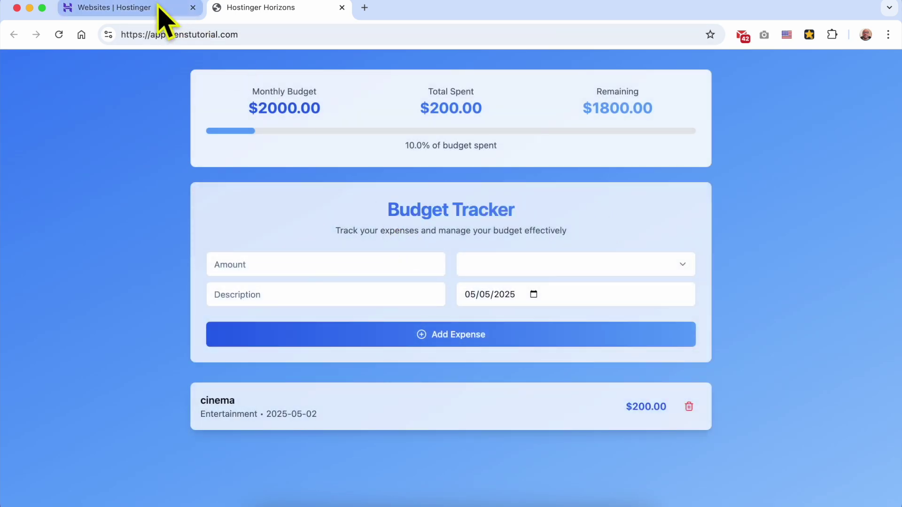
left_click(159, 11)
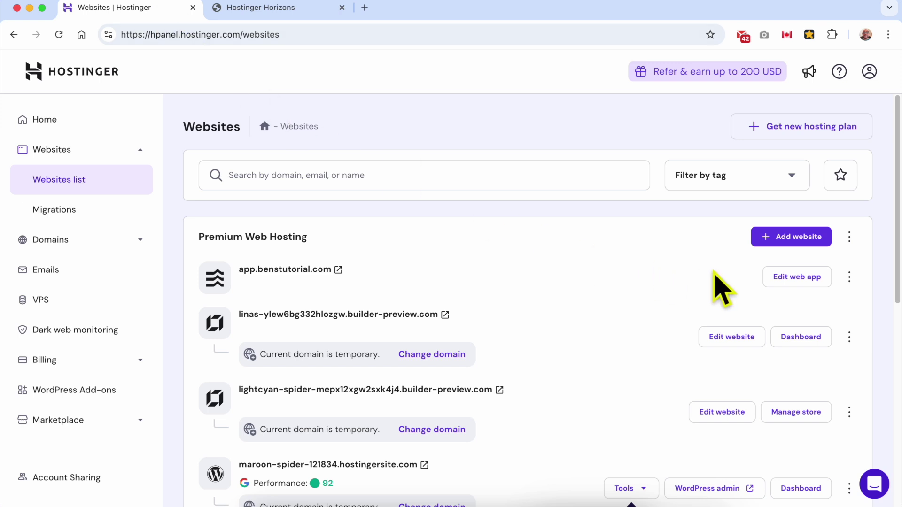
left_click(784, 279)
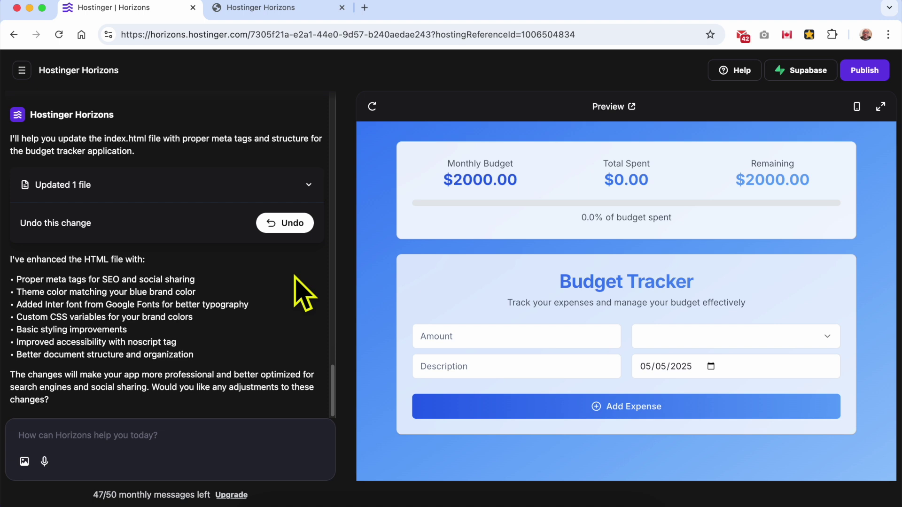
Start the Supabase connection from the Horizons editor to bring up the Supabase sign-in window.
left_click(798, 75)
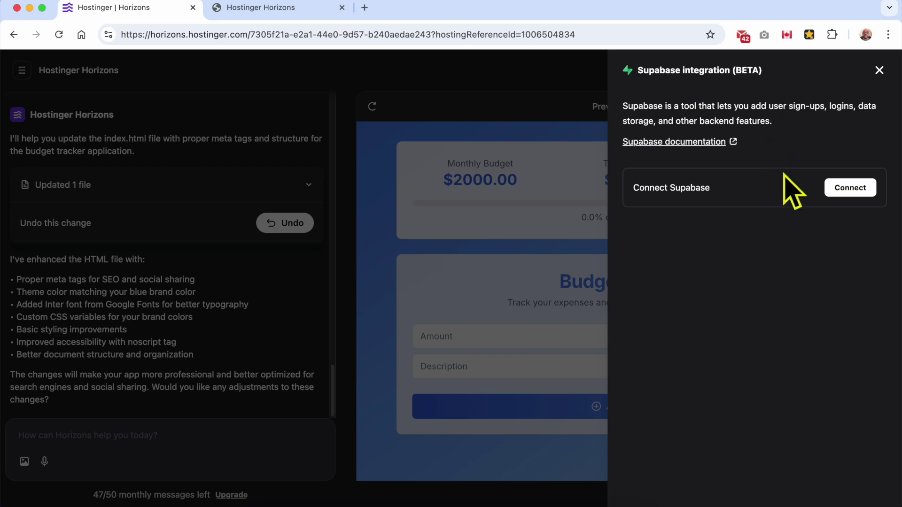
left_click(835, 189)
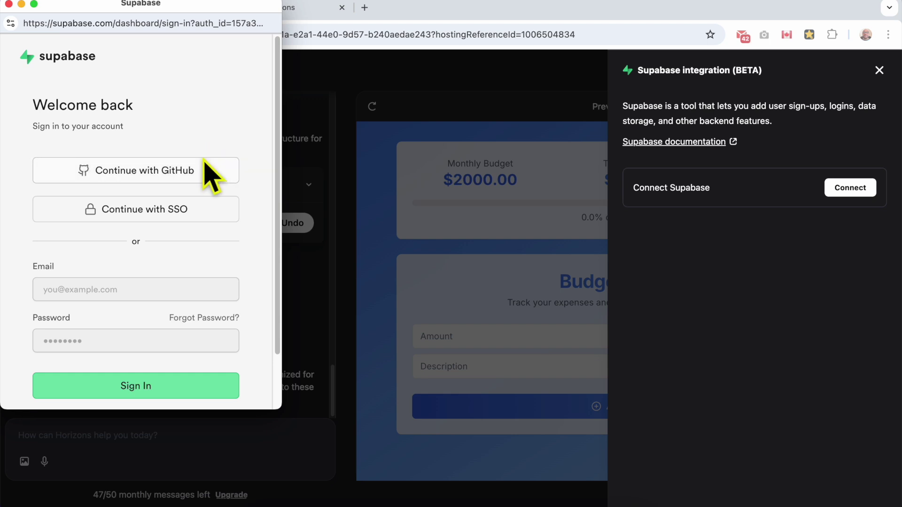
Sign up for a new Supabase account with your email address and a self-chosen password.
scroll(216, 239, "down", 1)
scroll(217, 258, "up", 1)
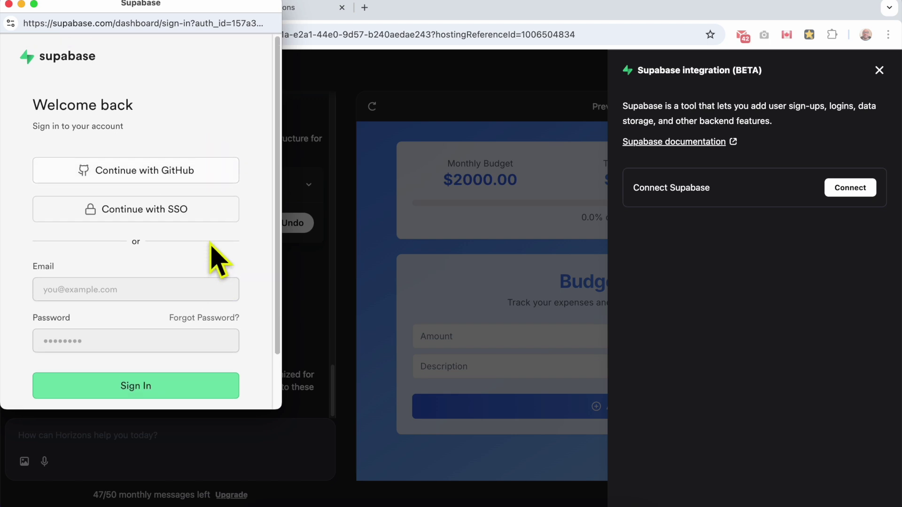
scroll(223, 272, "down", 3)
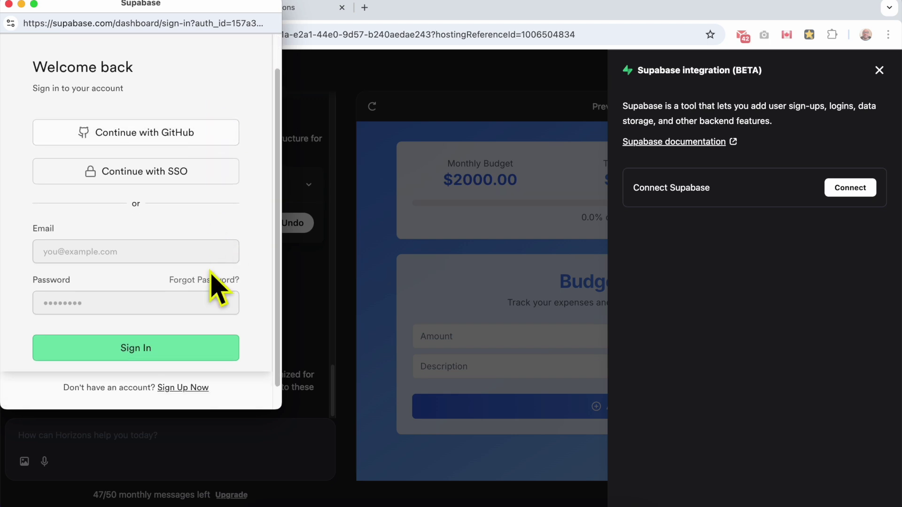
left_click(190, 388)
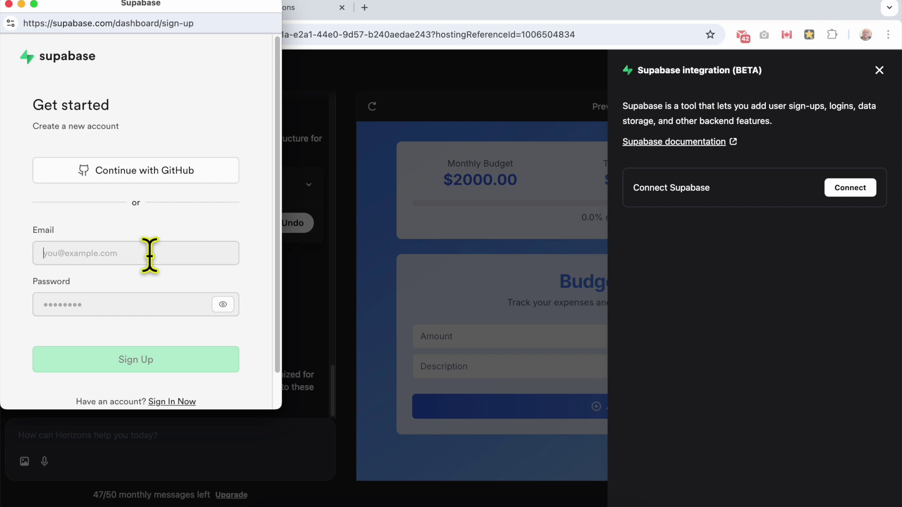
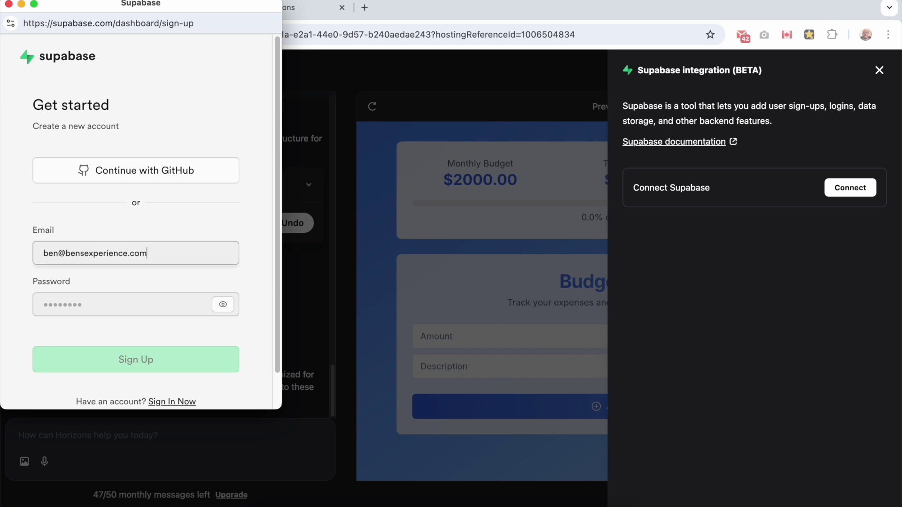
key("Tab")
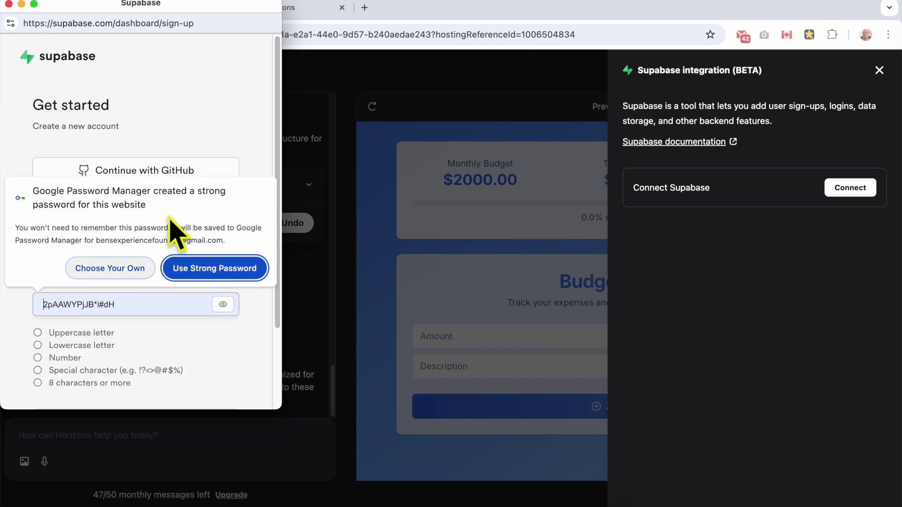
left_click(132, 269)
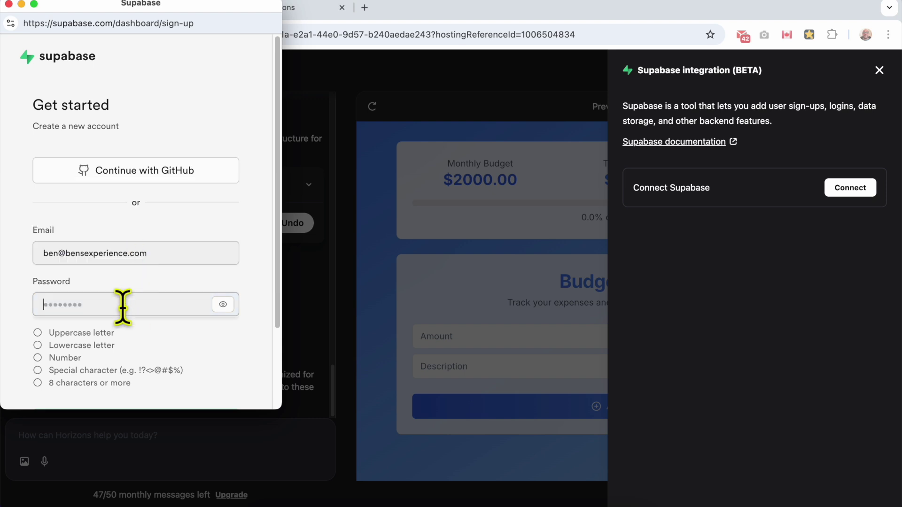
type("B")
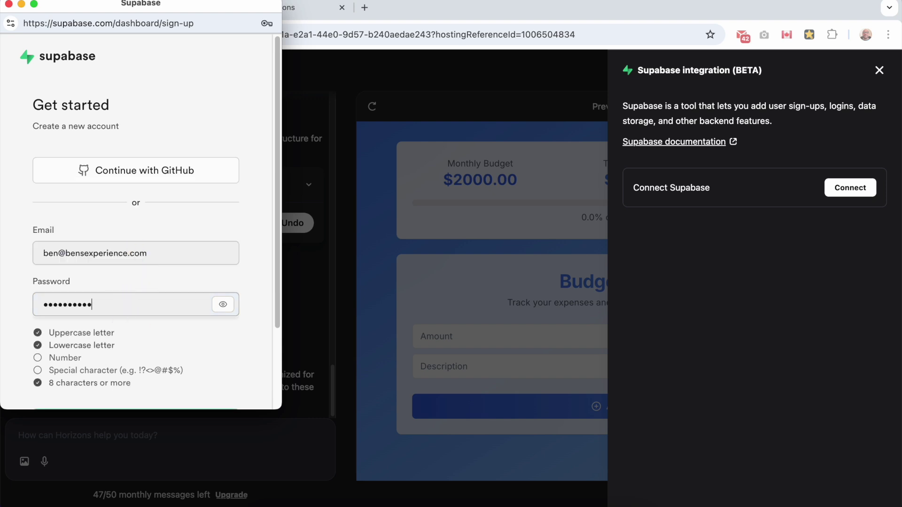
scroll(201, 362, "down", 3)
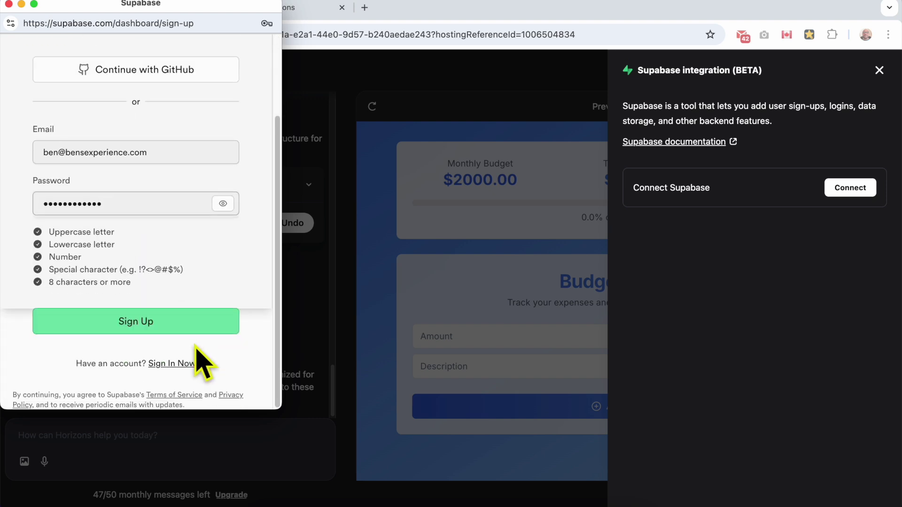
left_click(196, 324)
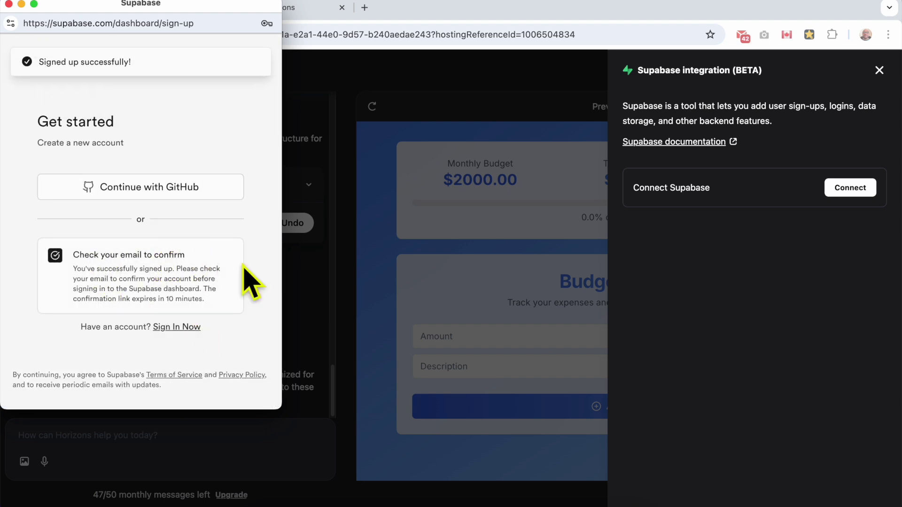
left_click(365, 8)
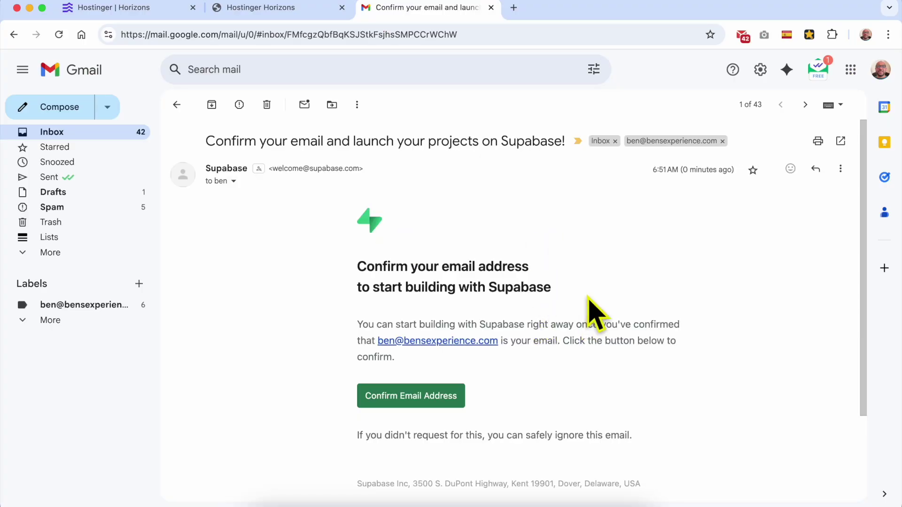
Confirm the email address from the Supabase message in Gmail and reload the dashboard.
left_click(429, 399)
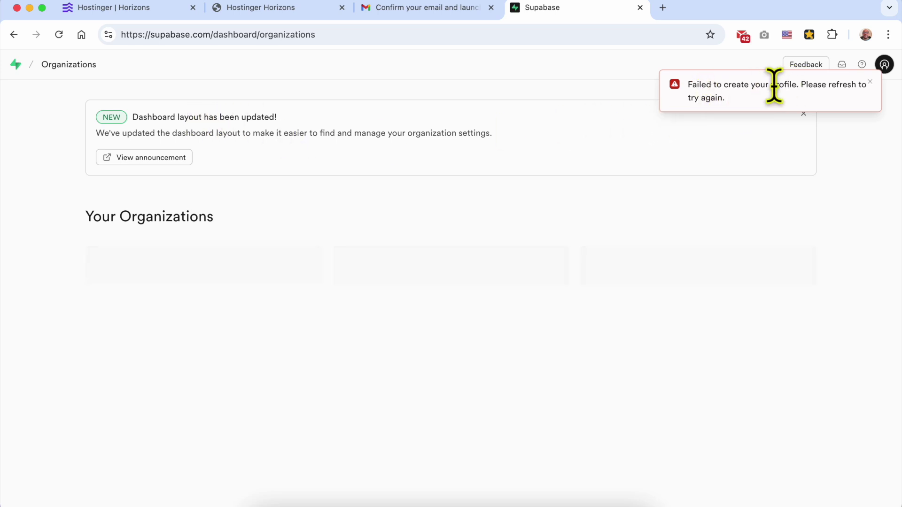
left_click(59, 34)
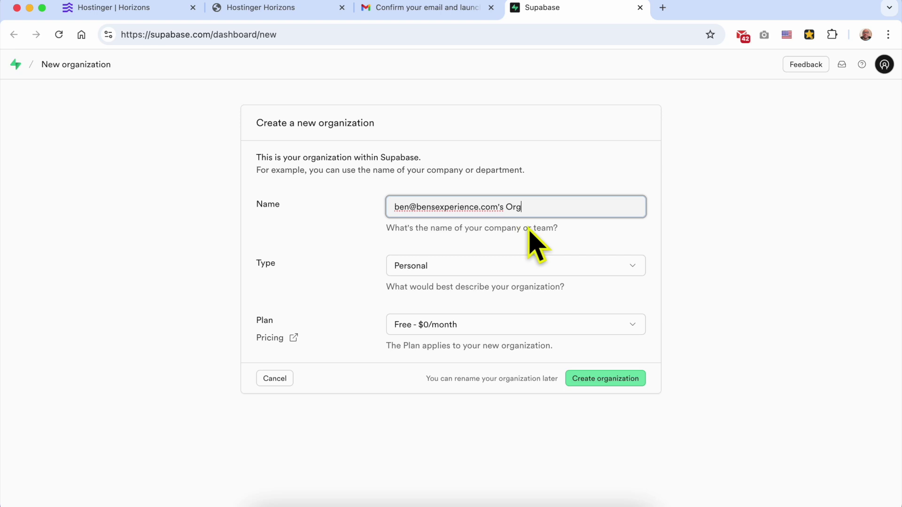
Replace the default organization name, keep the Free - $0/month plan, and create the organization.
left_click_drag(418, 207, 309, 207)
key("super+a")
type("B")
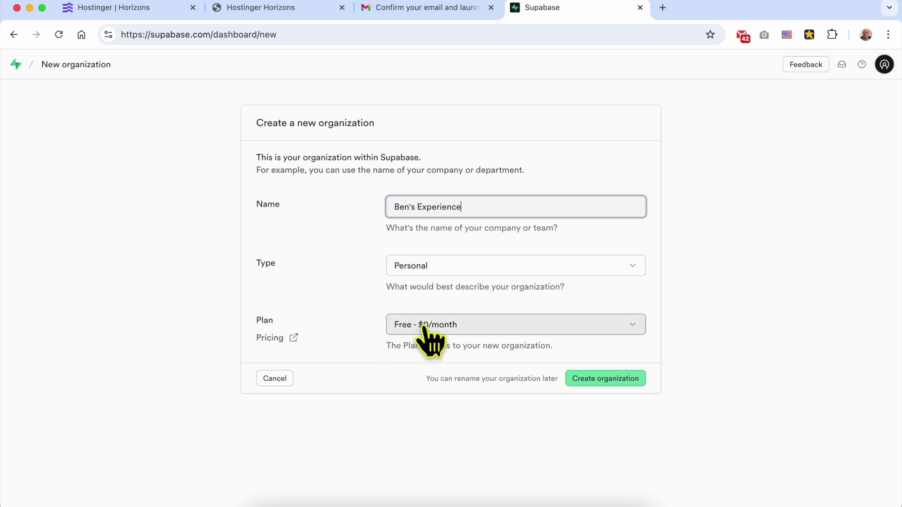
left_click(442, 326)
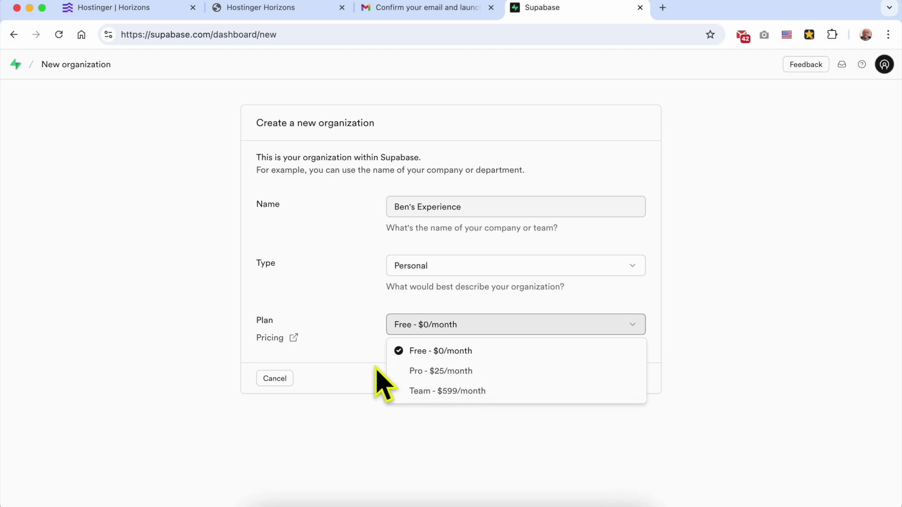
left_click(425, 360)
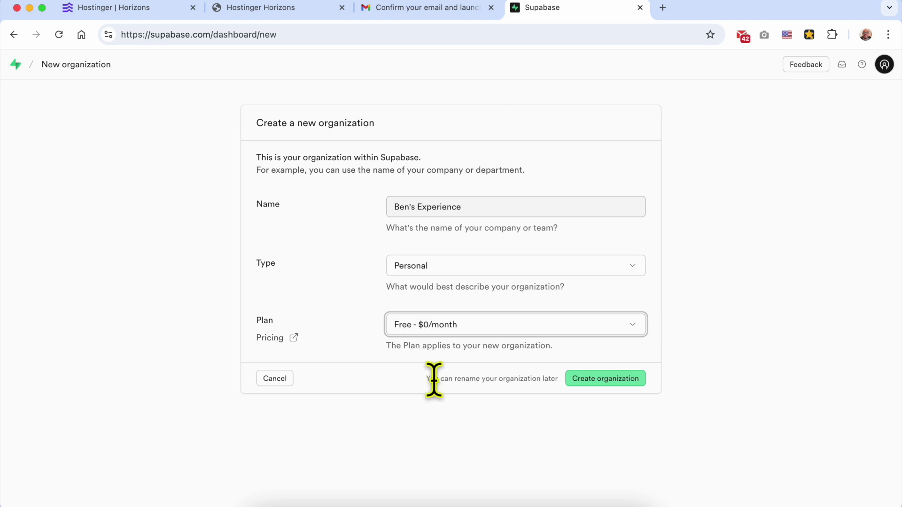
left_click(619, 384)
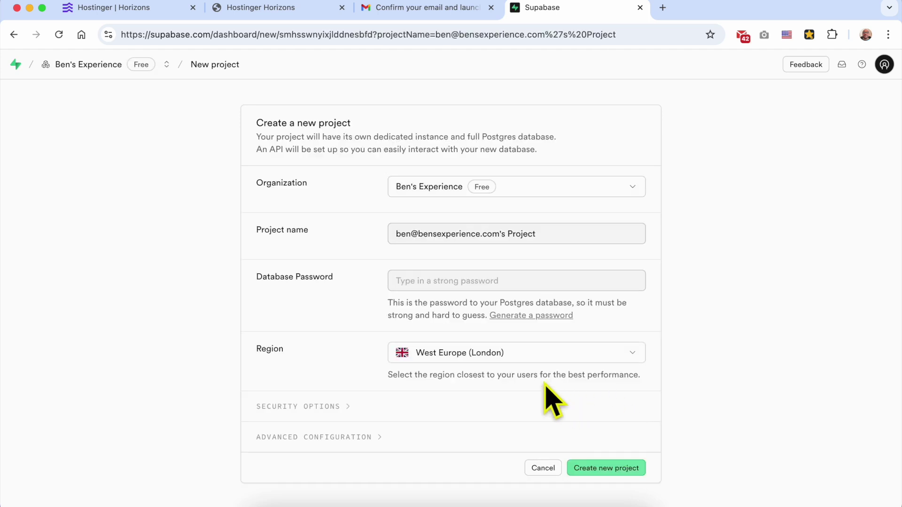
left_click(442, 187)
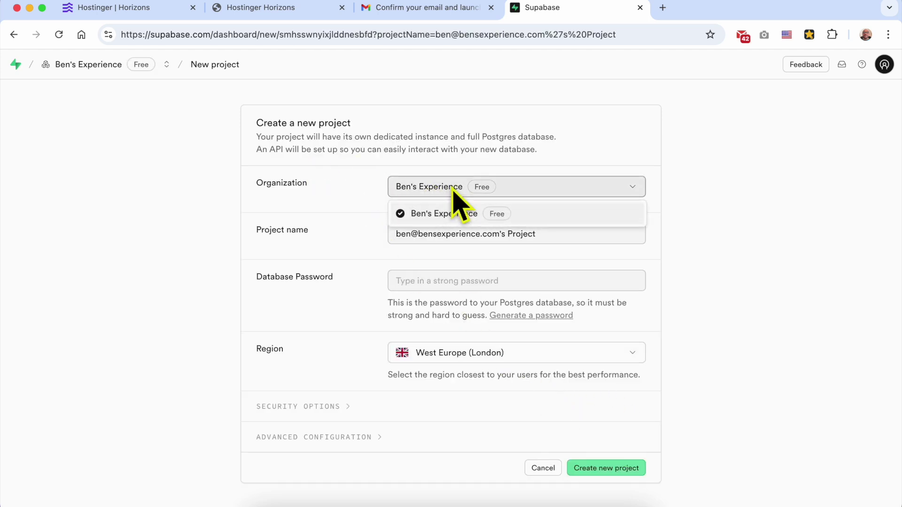
Keep the new organization and name the project Budget Tracker.
left_click(493, 219)
double_click(550, 235)
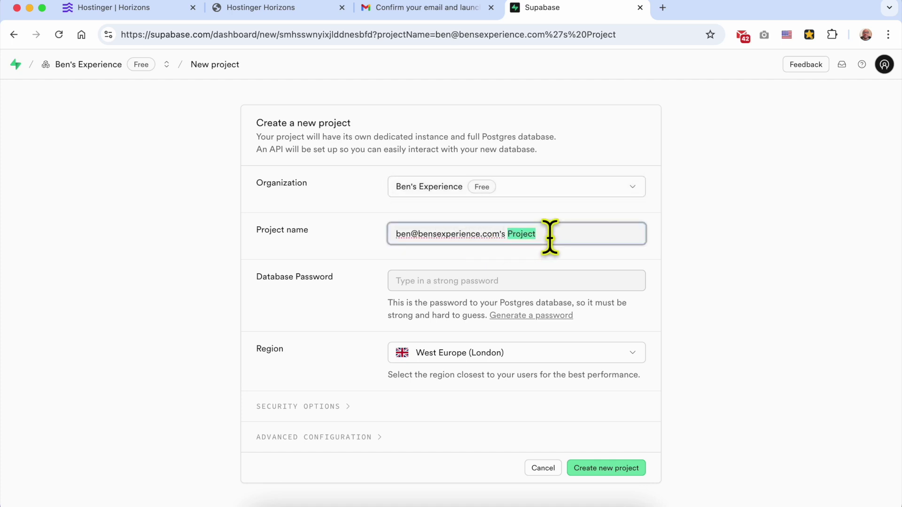
triple_click(550, 234)
type("Budget Tracker")
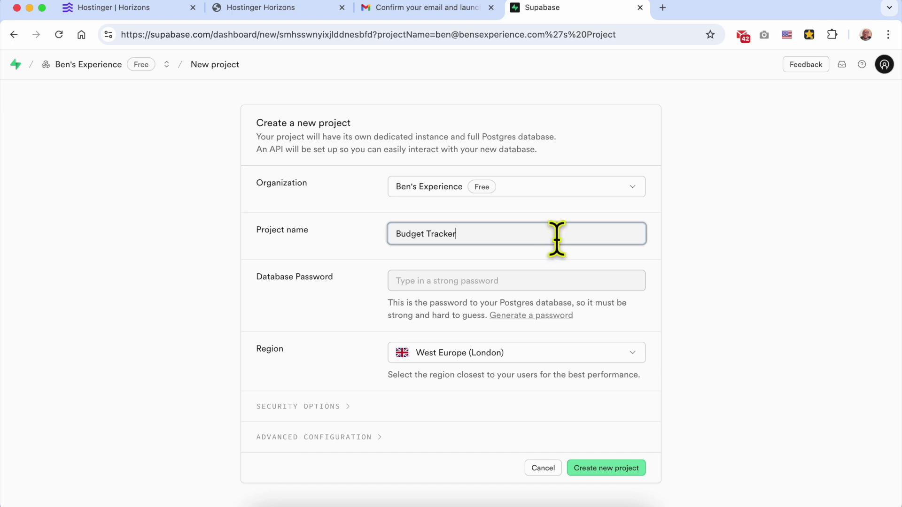
Enter your own strong database password instead of the browser's suggested one.
left_click(505, 280)
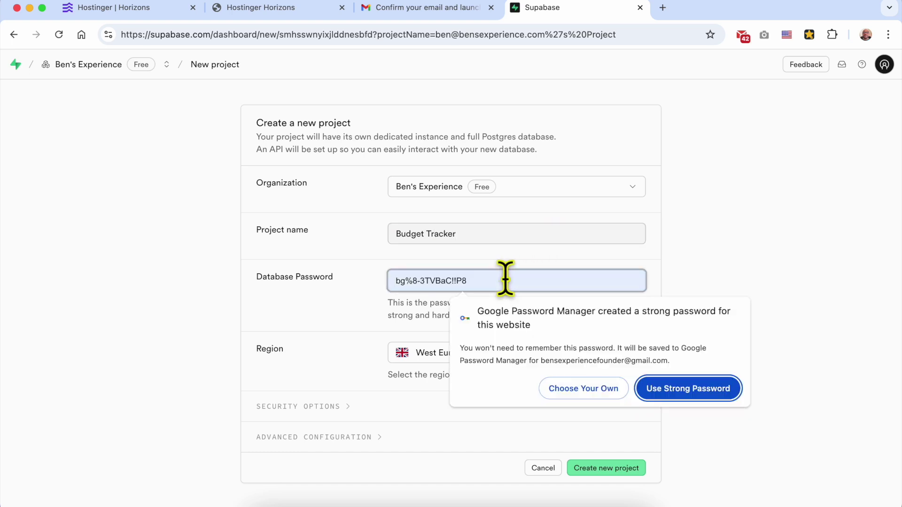
left_click(591, 388)
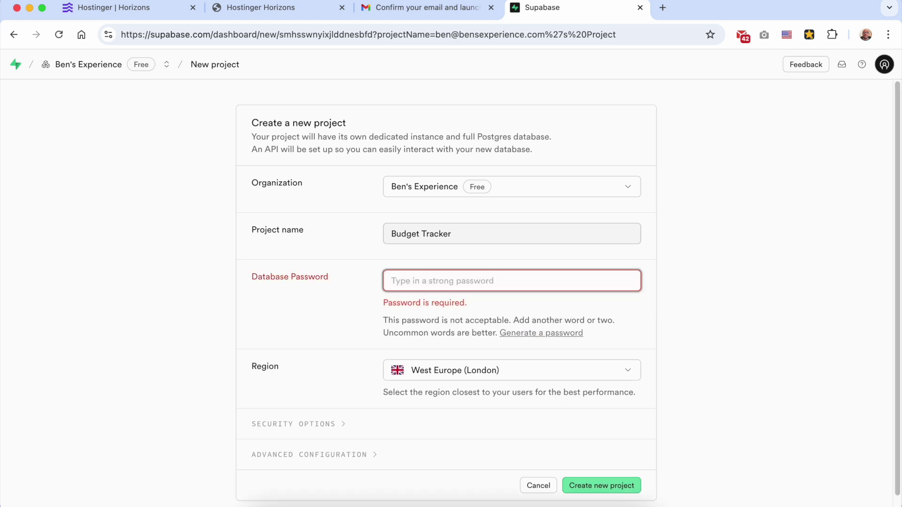
type("B")
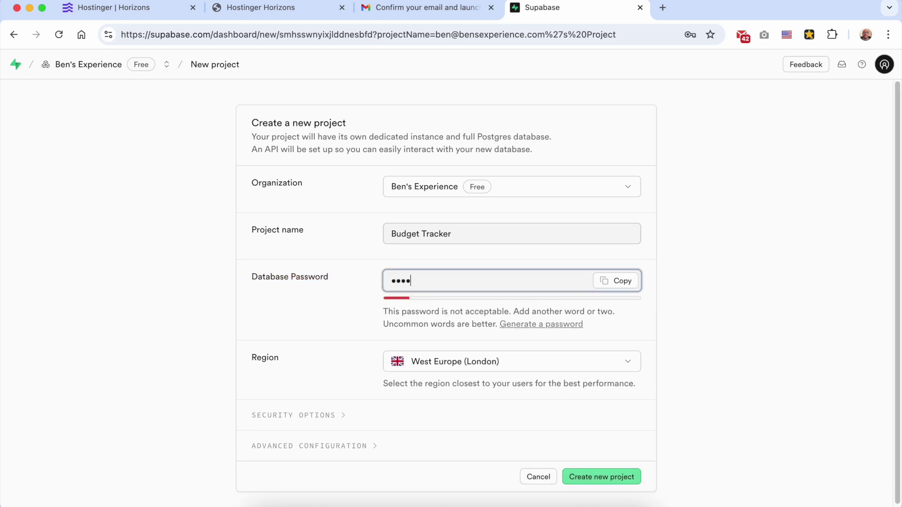
type("•••••••••••")
left_click(716, 322)
scroll(545, 386, "down", 1)
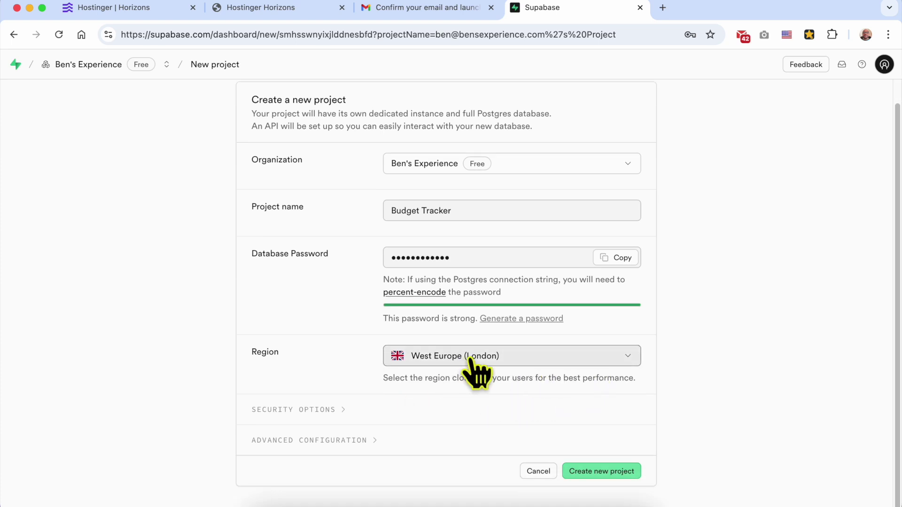
left_click(506, 359)
Set the project region to West US (North California).
scroll(517, 336, "down", 2)
scroll(527, 244, "up", 2)
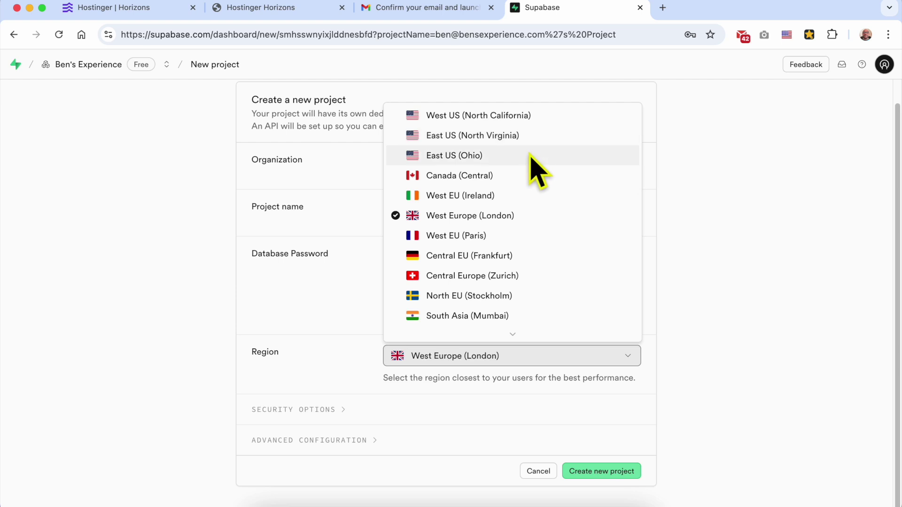
scroll(540, 221, "down", 3)
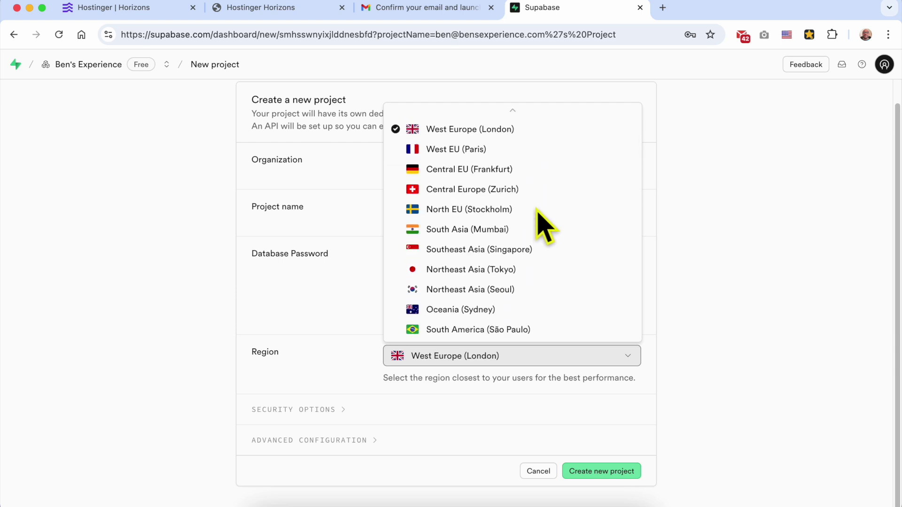
scroll(539, 211, "up", 3)
left_click(521, 118)
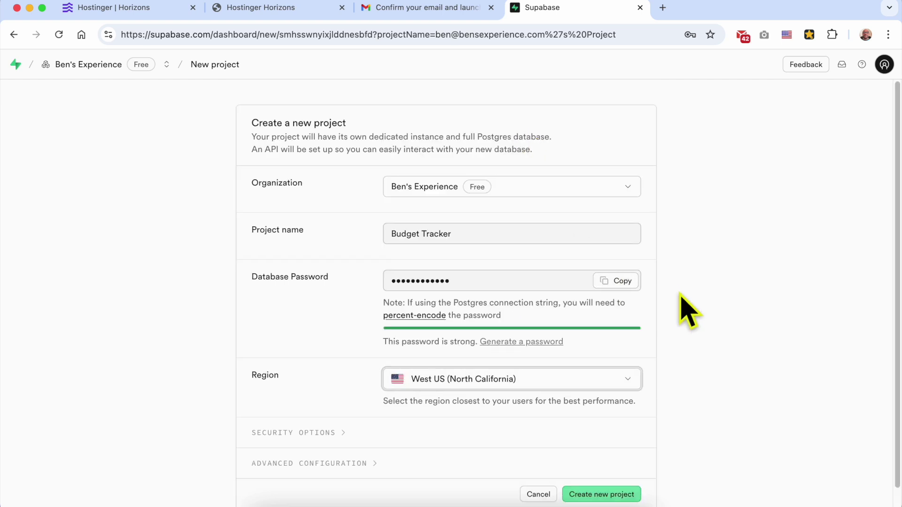
Keep the default security and advanced configuration options and create the Budget Tracker project.
scroll(686, 314, "down", 2)
left_click(336, 409)
scroll(410, 399, "down", 3)
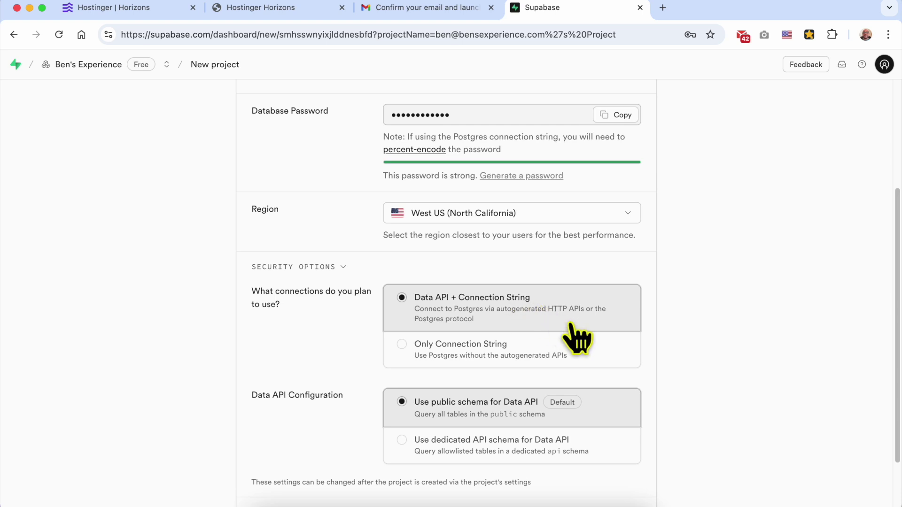
scroll(535, 368, "down", 2)
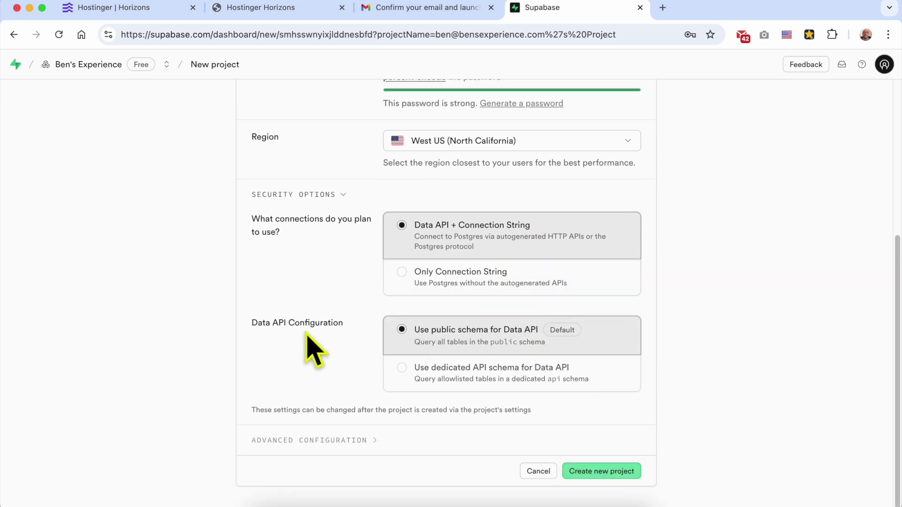
left_click(335, 441)
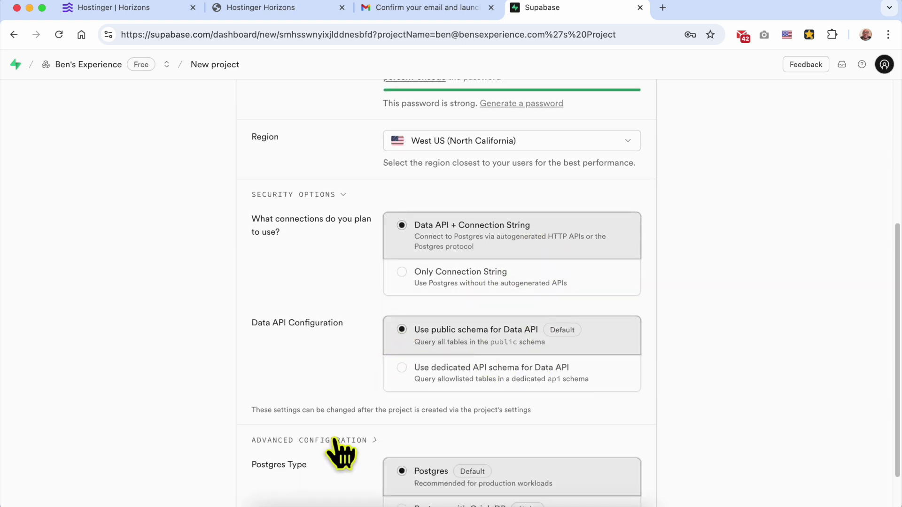
scroll(376, 423, "down", 3)
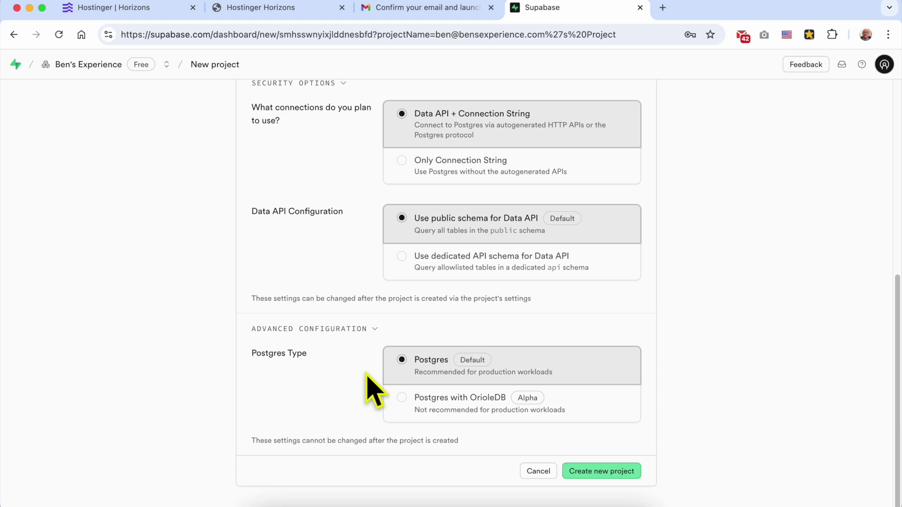
left_click(615, 472)
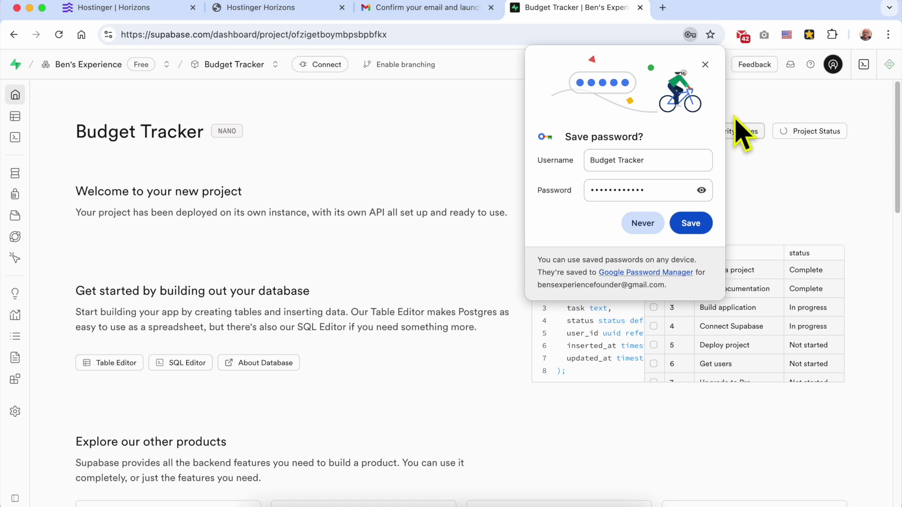
Save the database password in Chrome and scroll through the new project's home page.
left_click(694, 222)
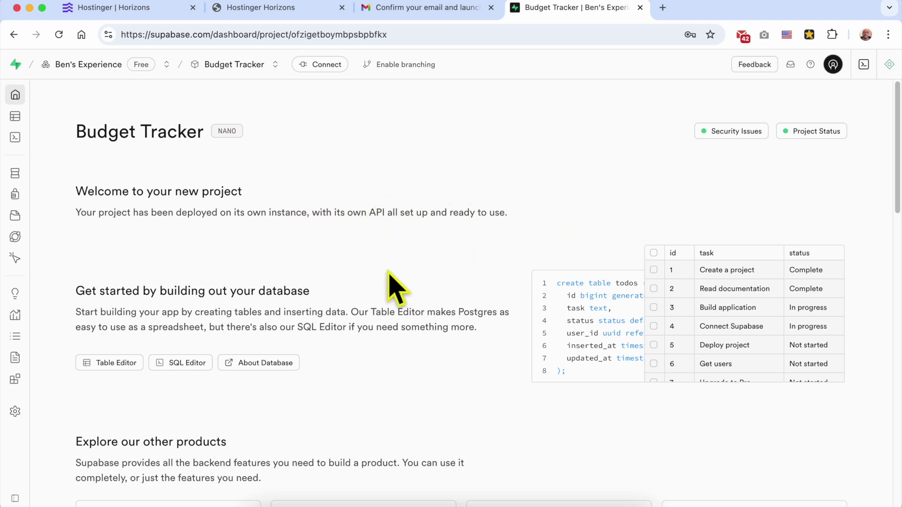
scroll(366, 289, "down", 3)
scroll(366, 289, "down", 4)
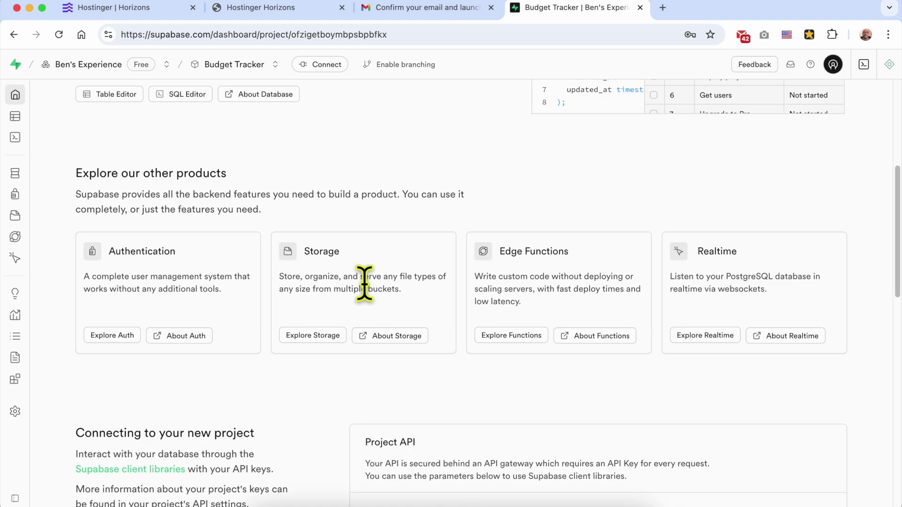
scroll(369, 305, "down", 3)
scroll(371, 320, "down", 10)
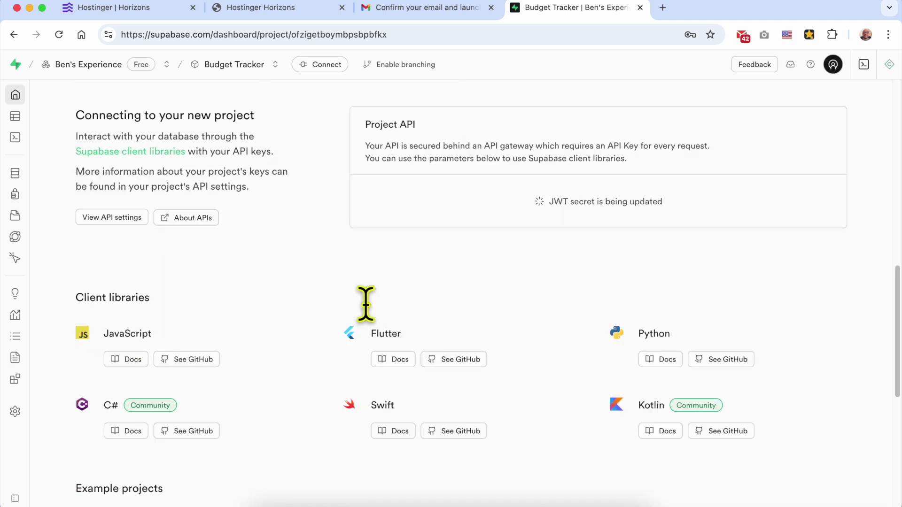
scroll(370, 325, "down", 2)
Reload the Horizons editor and start the Supabase connection to bring up the authorization window.
left_click(237, 8)
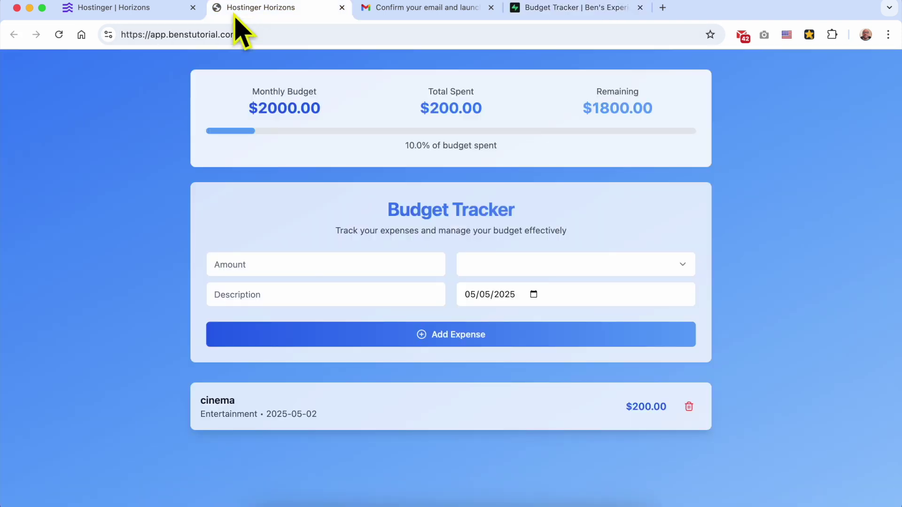
left_click(141, 10)
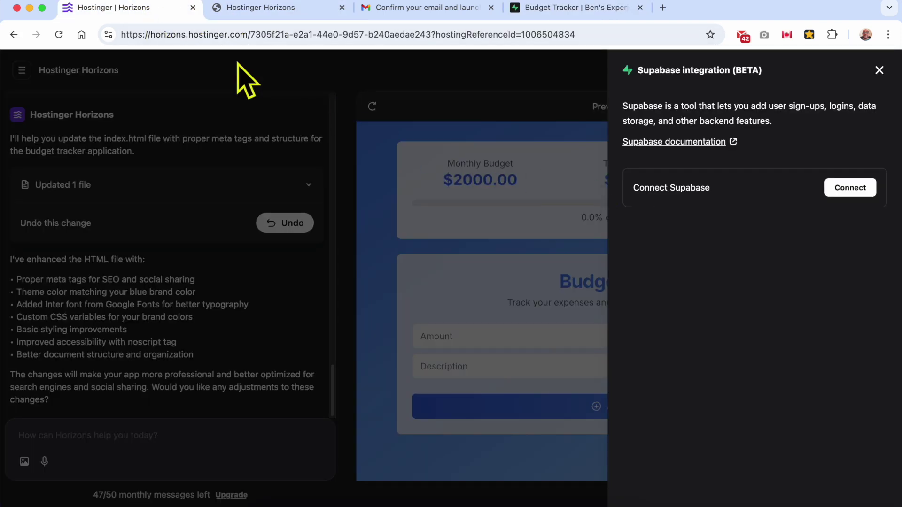
left_click(58, 34)
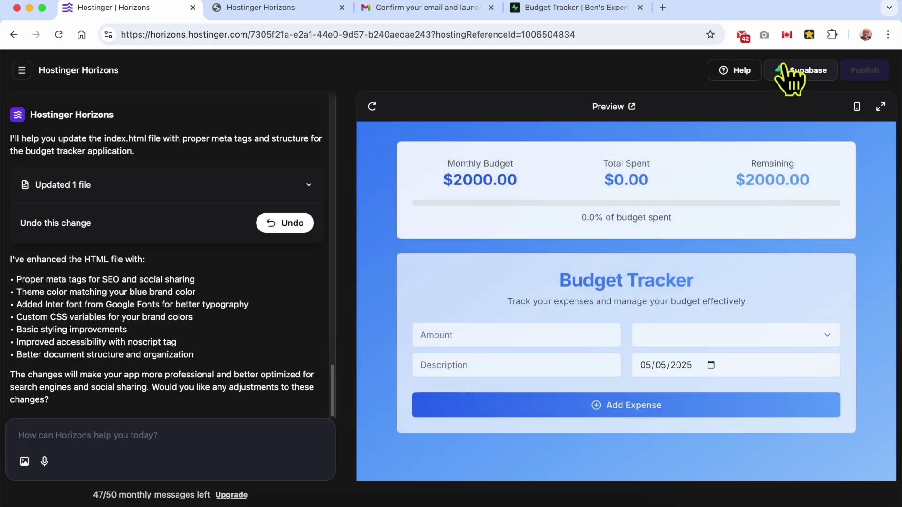
left_click(784, 68)
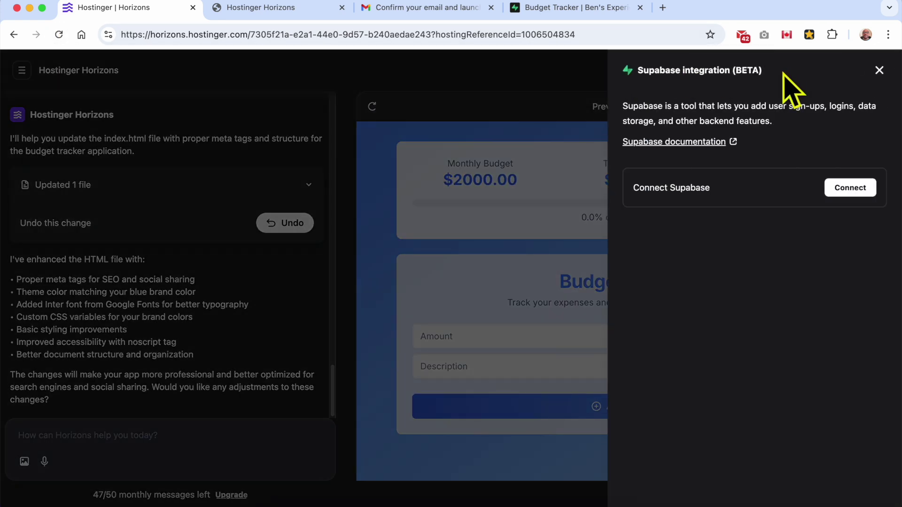
left_click(844, 188)
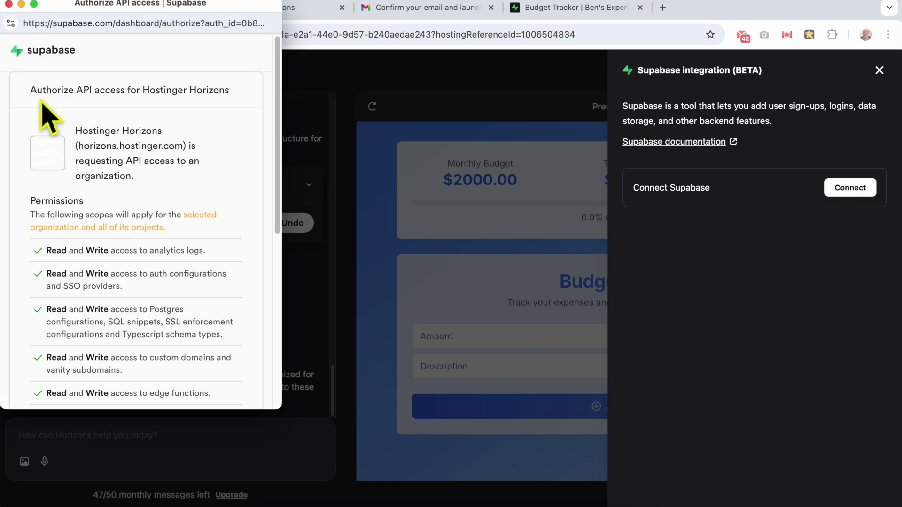
Keep the only organization selected and authorize Hostinger Horizons for read and write API access.
left_click_drag(29, 90, 244, 105)
left_click(247, 110)
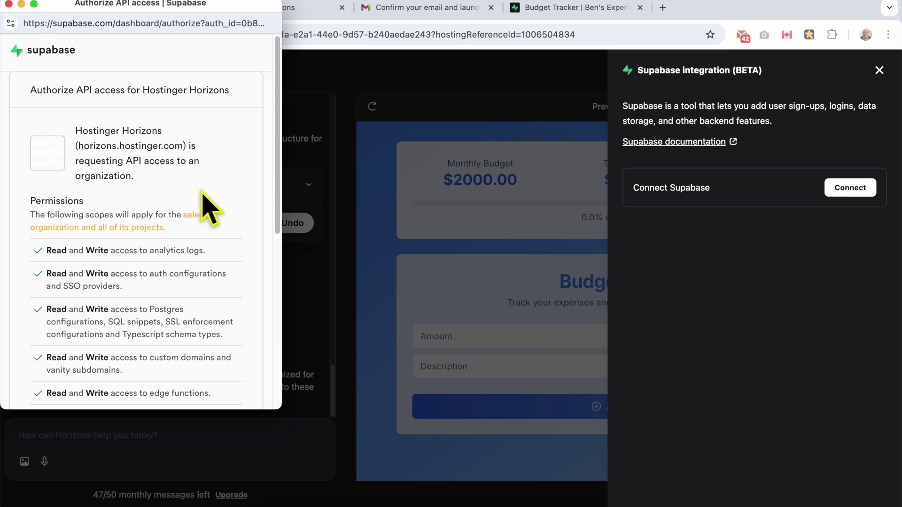
scroll(208, 212, "down", 3)
scroll(140, 197, "down", 8)
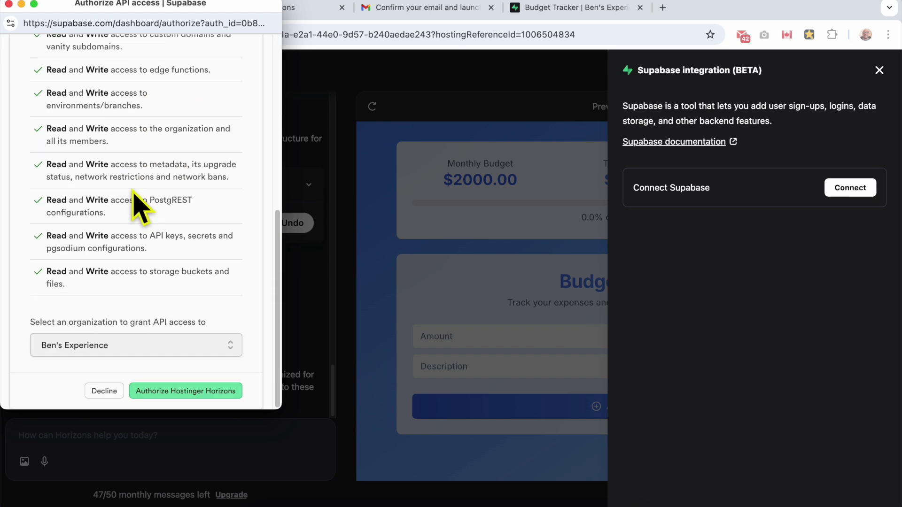
left_click(162, 349)
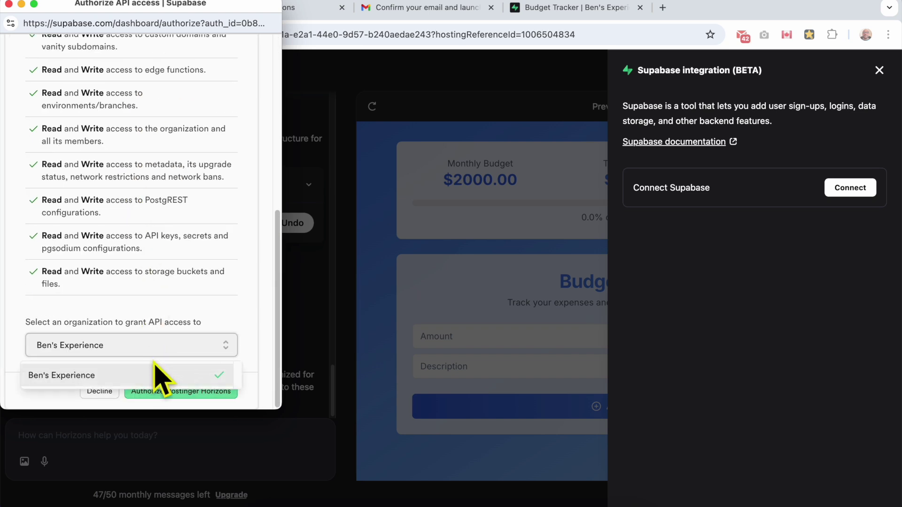
left_click(175, 381)
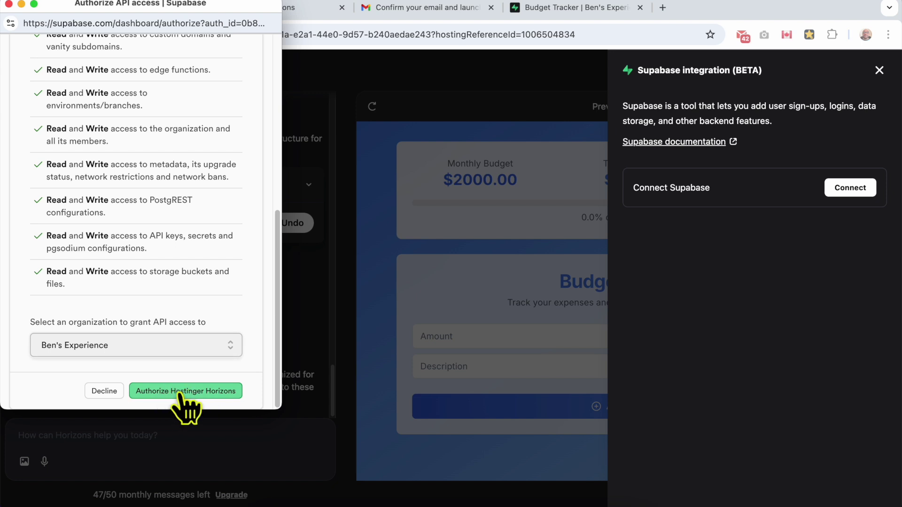
left_click(188, 391)
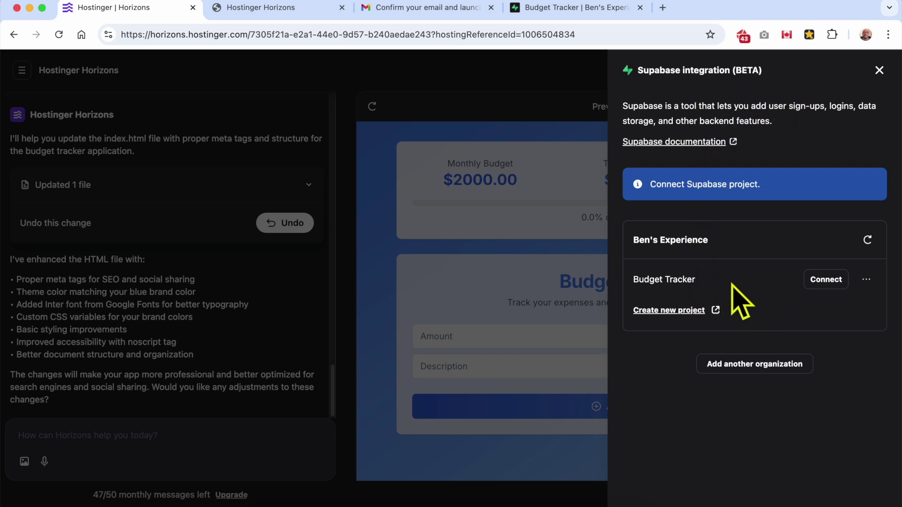
Connect the Budget Tracker Supabase project to the web app and confirm the link.
left_click(867, 280)
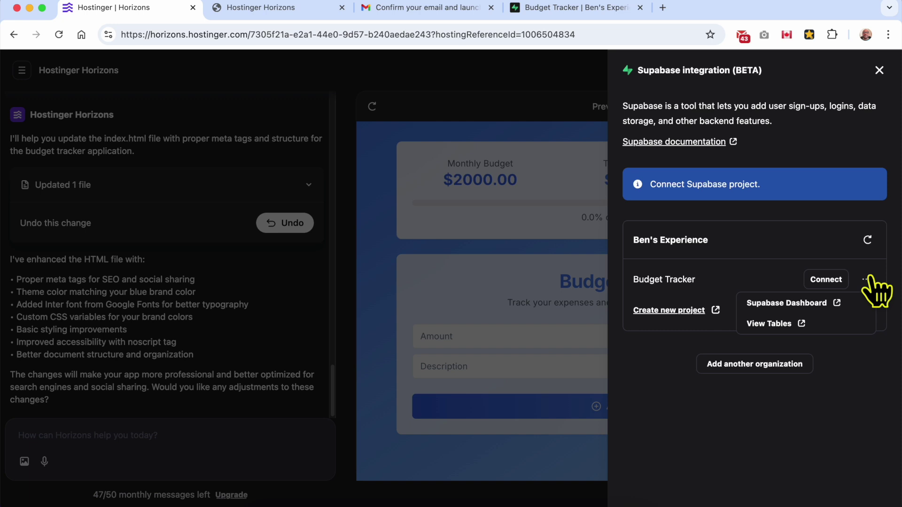
left_click(869, 279)
left_click(826, 280)
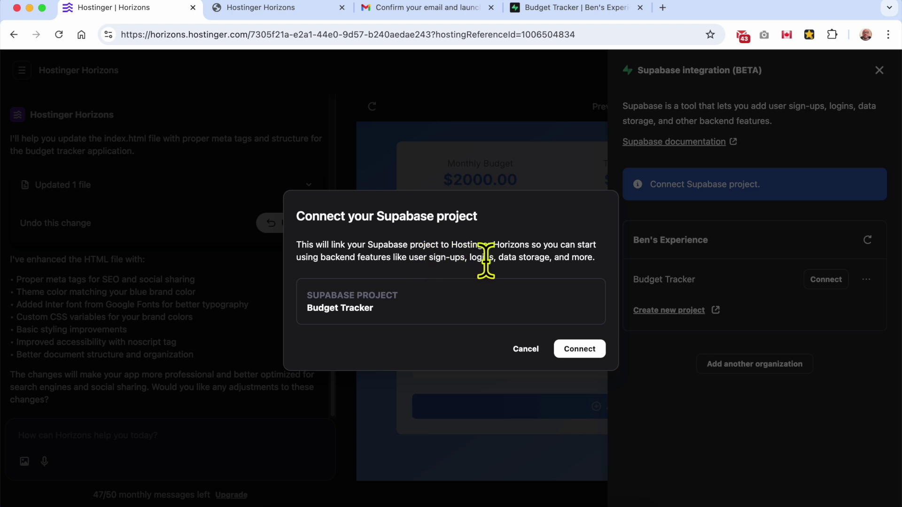
left_click(580, 352)
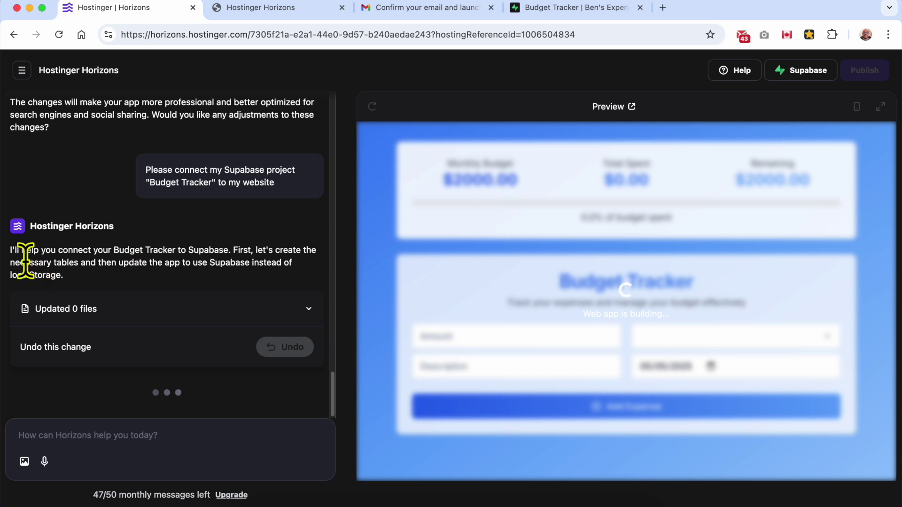
triple_click(285, 185)
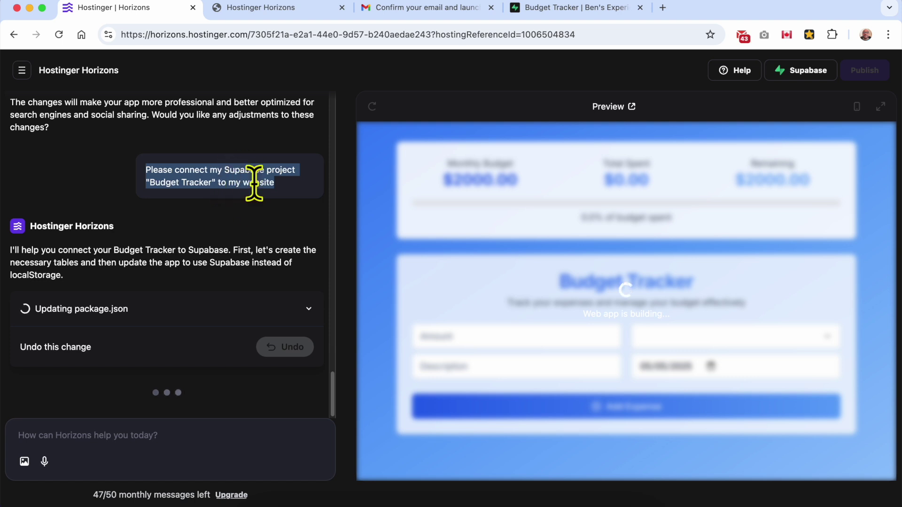
left_click(173, 207)
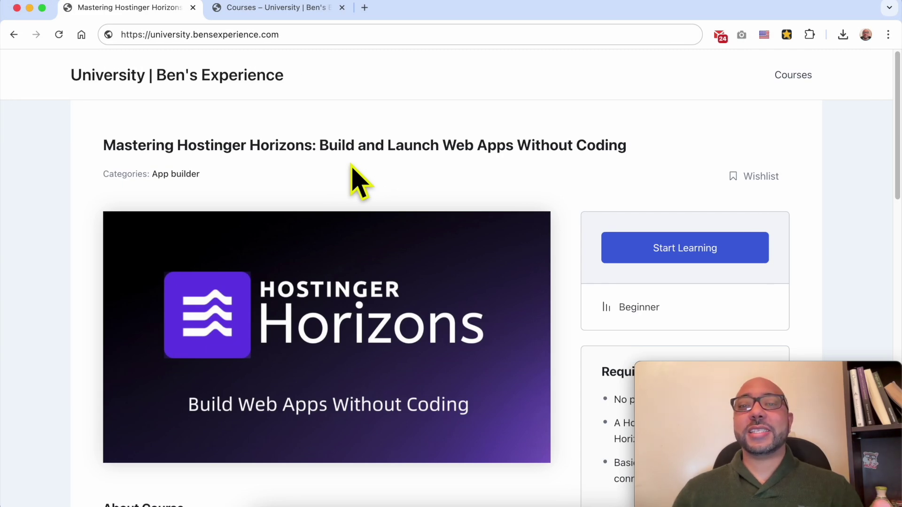
Highlight the 'Mastering Hostinger Horizons' title, then scroll down to the Course Content outline.
left_click_drag(102, 145, 312, 142)
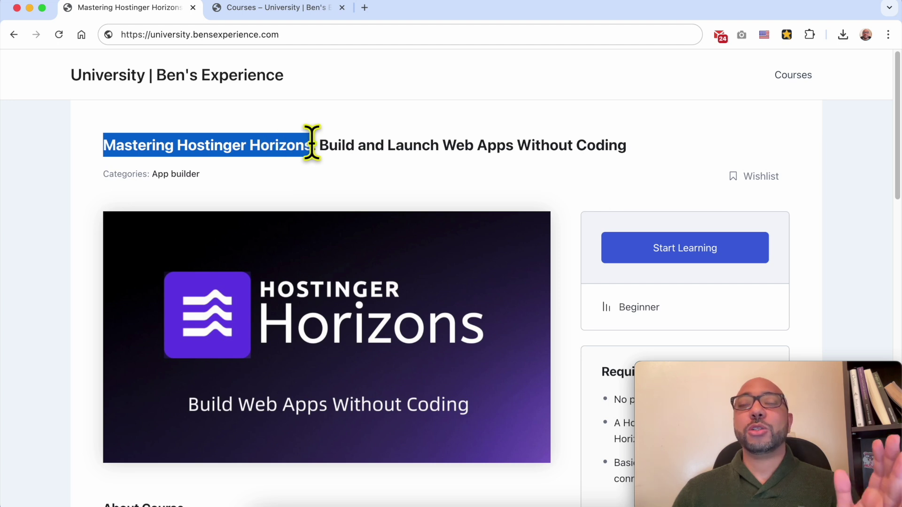
left_click(343, 187)
scroll(343, 187, "down", 10)
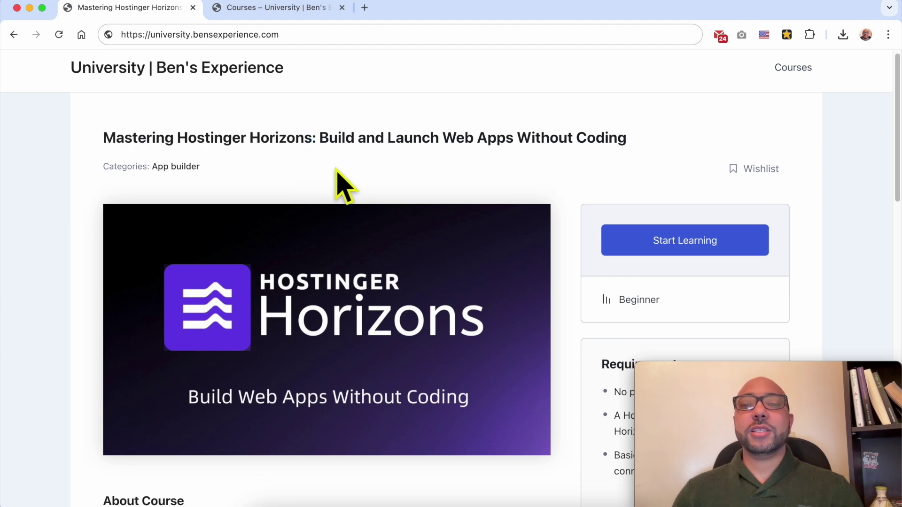
scroll(343, 186, "down", 10)
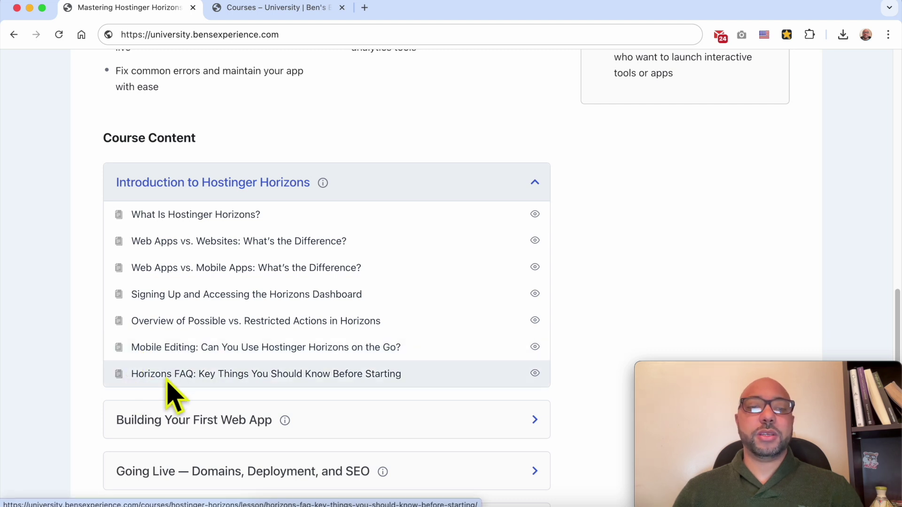
Expand the 'Building Your First Web App' and 'Going Live — Domains, Deployment, and SEO' sections.
scroll(254, 376, "down", 5)
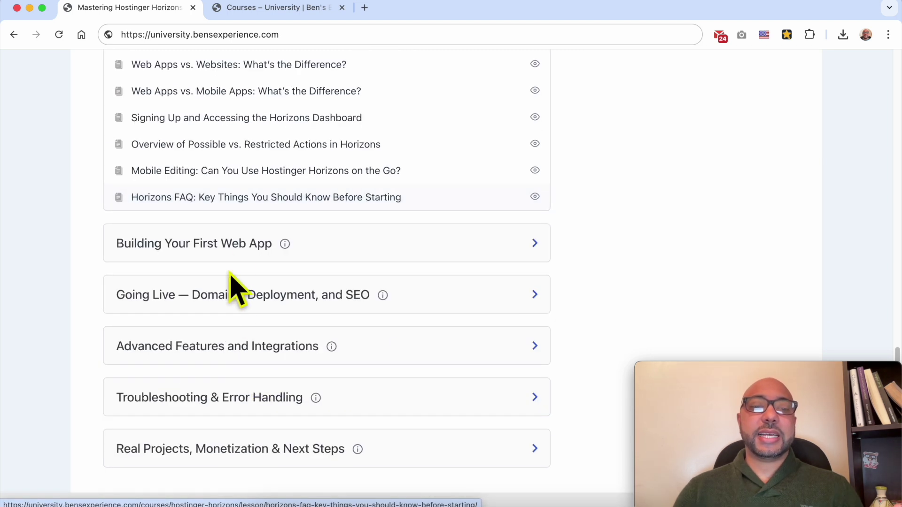
left_click(228, 244)
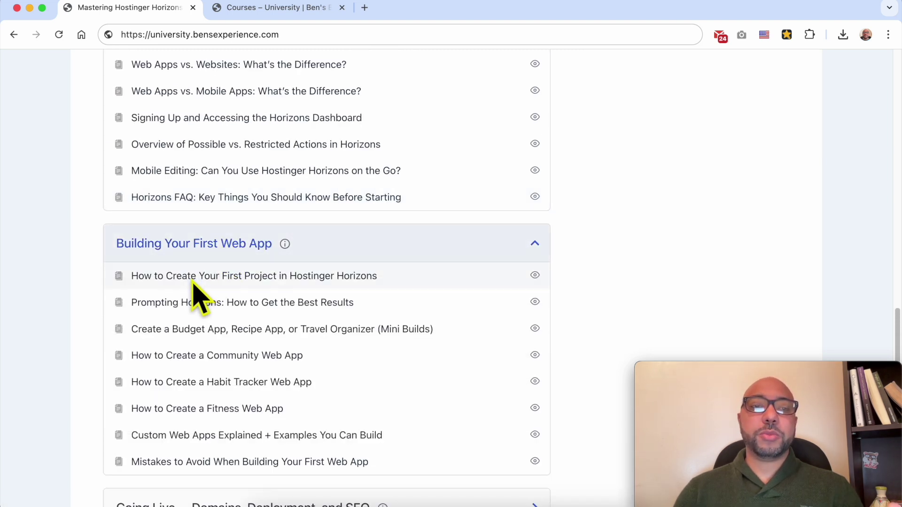
scroll(195, 292, "down", 3)
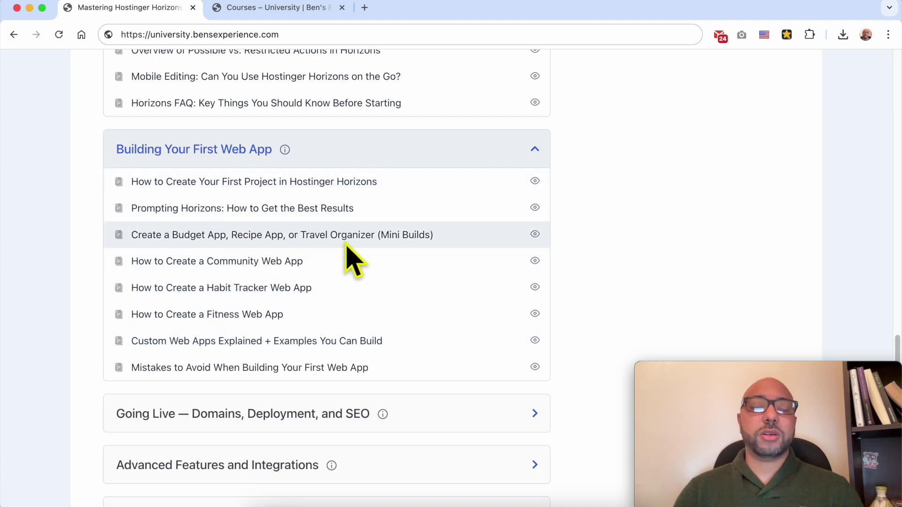
scroll(351, 244, "down", 3)
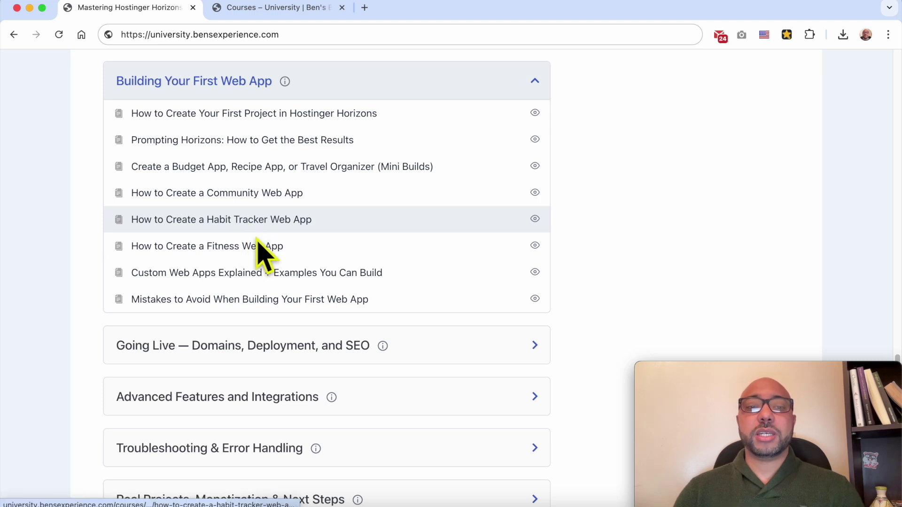
scroll(235, 264, "down", 3)
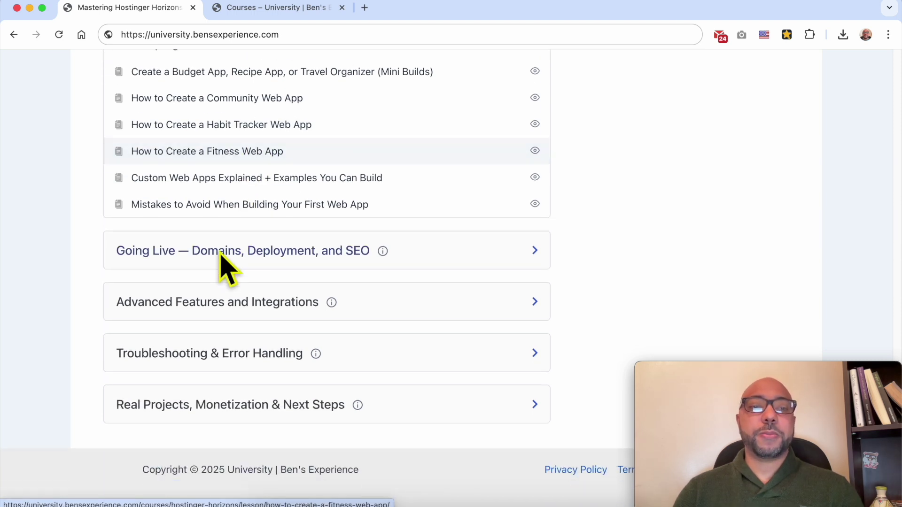
left_click(207, 253)
scroll(199, 265, "down", 3)
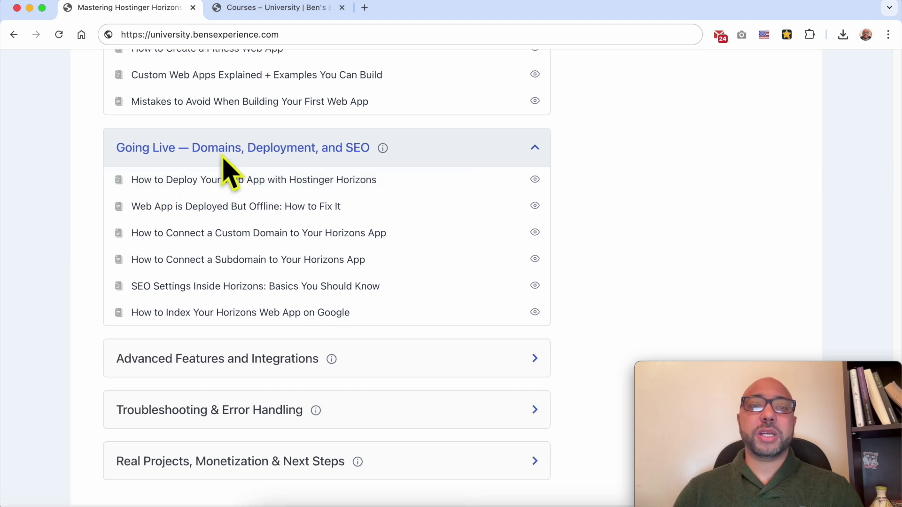
scroll(222, 156, "down", 1)
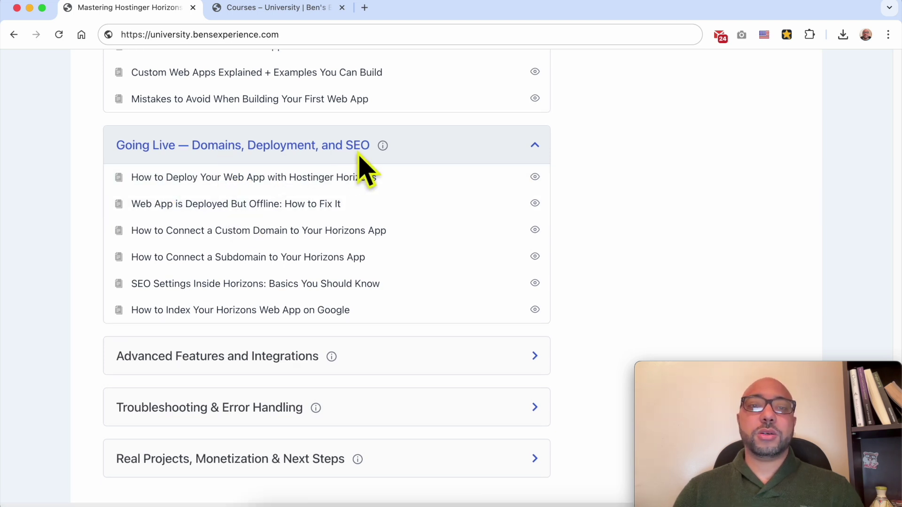
scroll(364, 169, "down", 2)
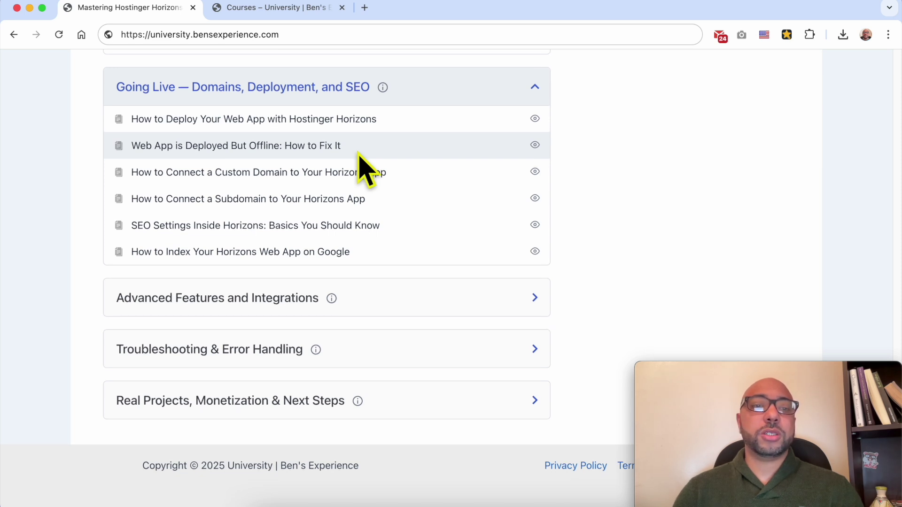
scroll(262, 207, "up", 3)
scroll(240, 310, "down", 3)
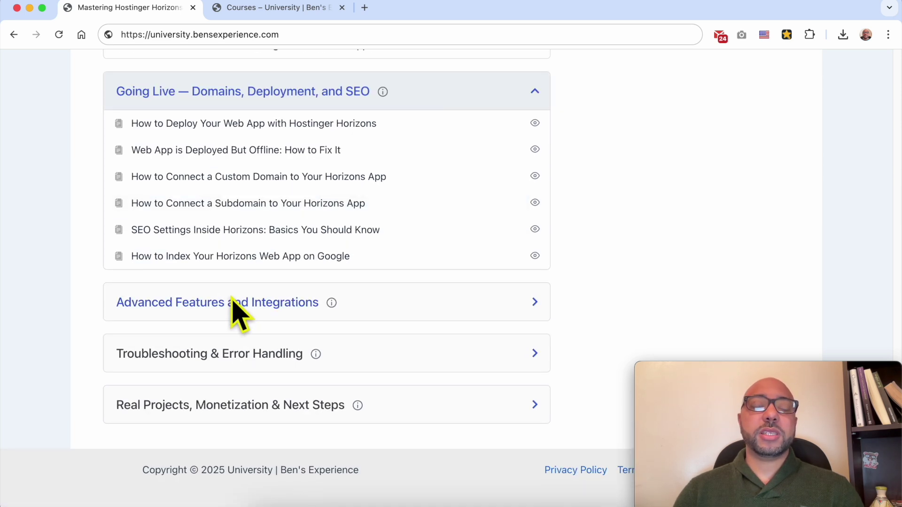
Expand Advanced Features, Troubleshooting & Error Handling, and Real Projects sections, then view the course catalogue.
left_click(235, 304)
scroll(235, 310, "down", 3)
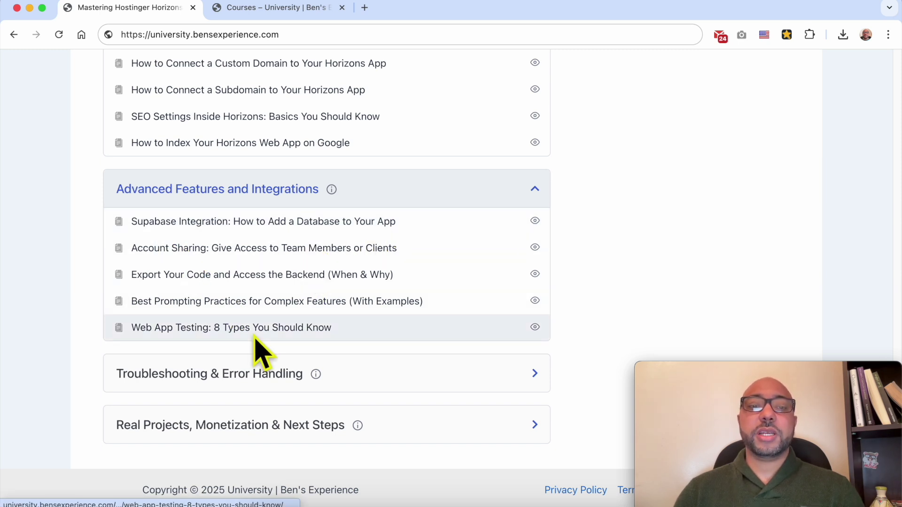
scroll(255, 338, "down", 1)
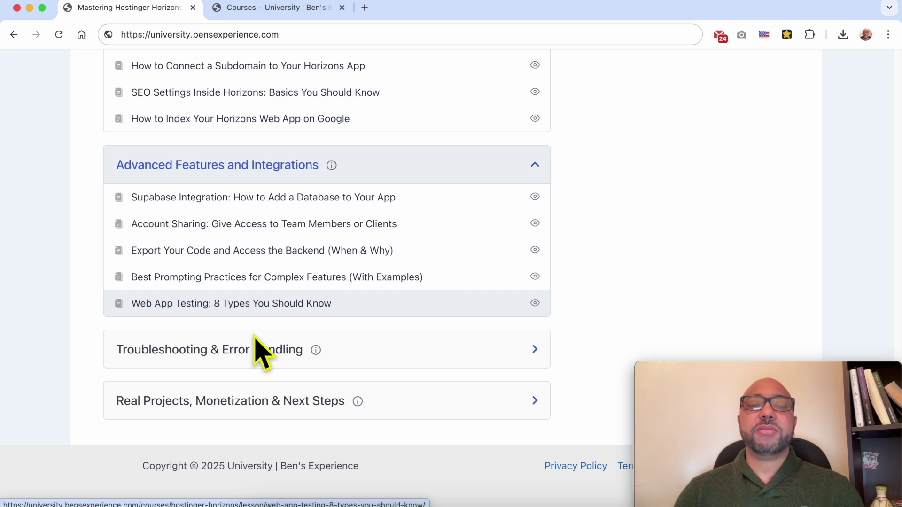
left_click(193, 369)
scroll(207, 383, "down", 4)
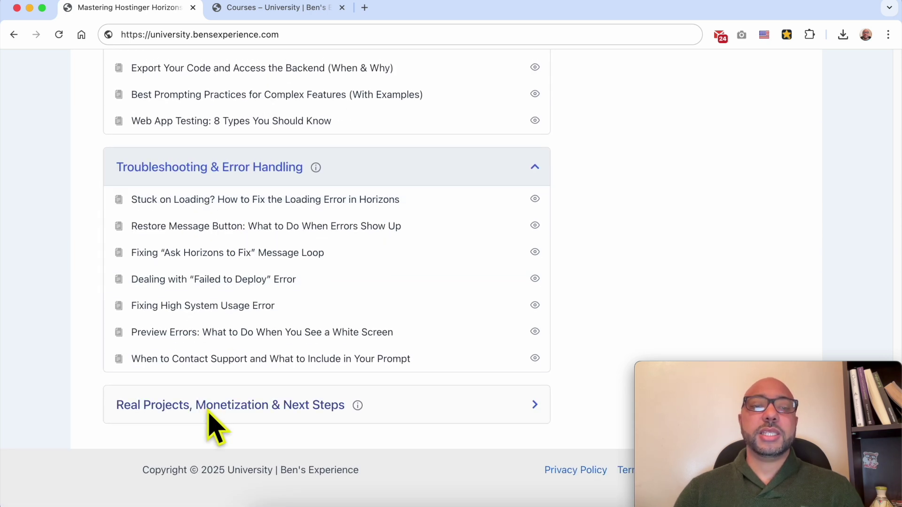
left_click(207, 416)
scroll(209, 411, "down", 3)
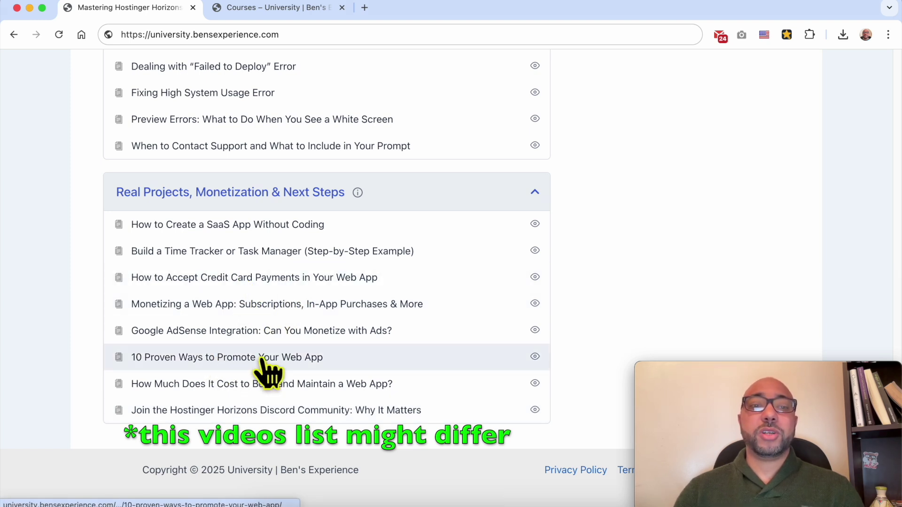
scroll(324, 350, "up", 20)
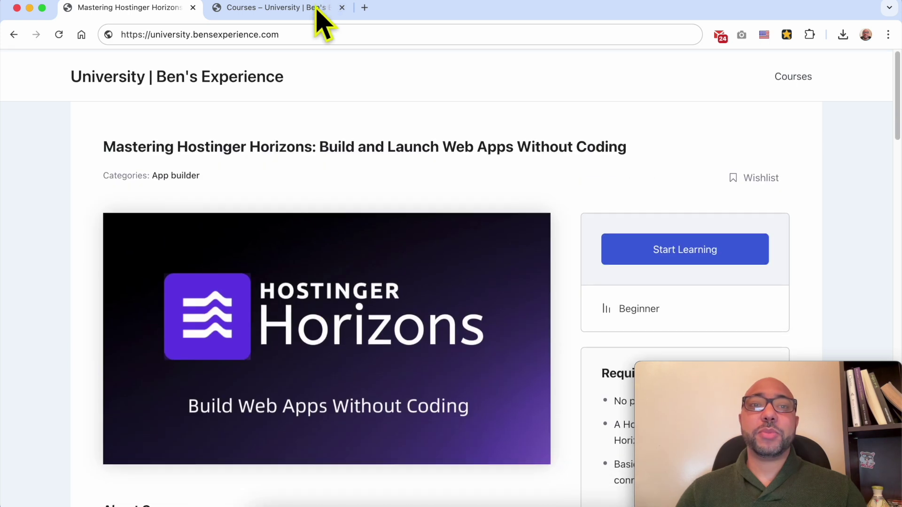
left_click(308, 8)
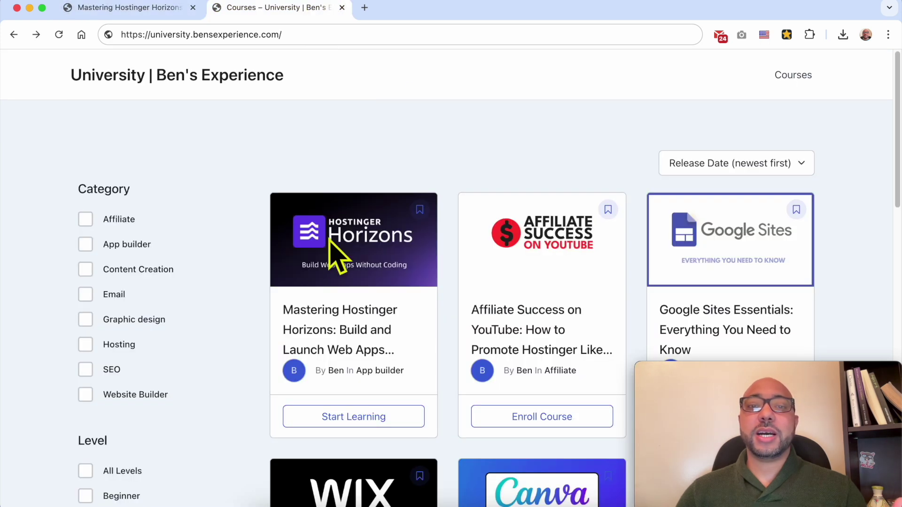
Return to Horizons and open the Supabase panel showing Budget Tracker as Connected.
scroll(416, 107, "down", 15)
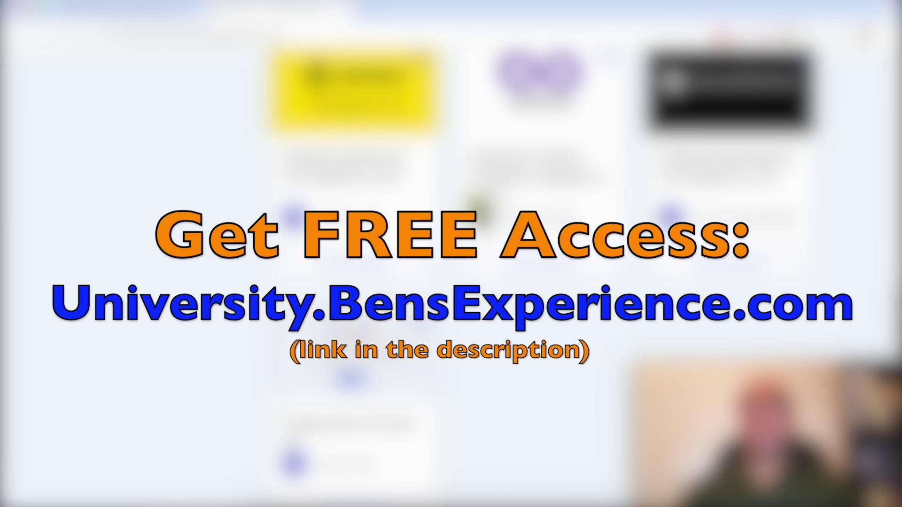
scroll(480, 208, "up", 15)
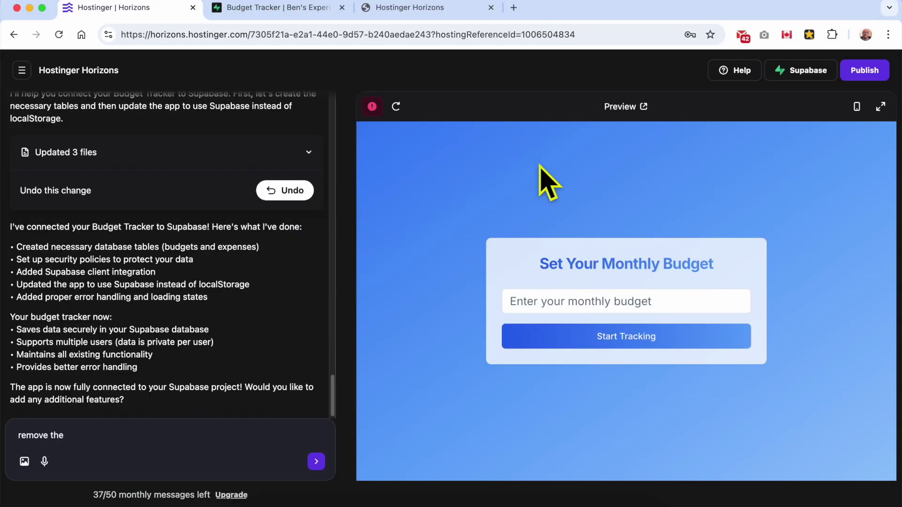
left_click(804, 70)
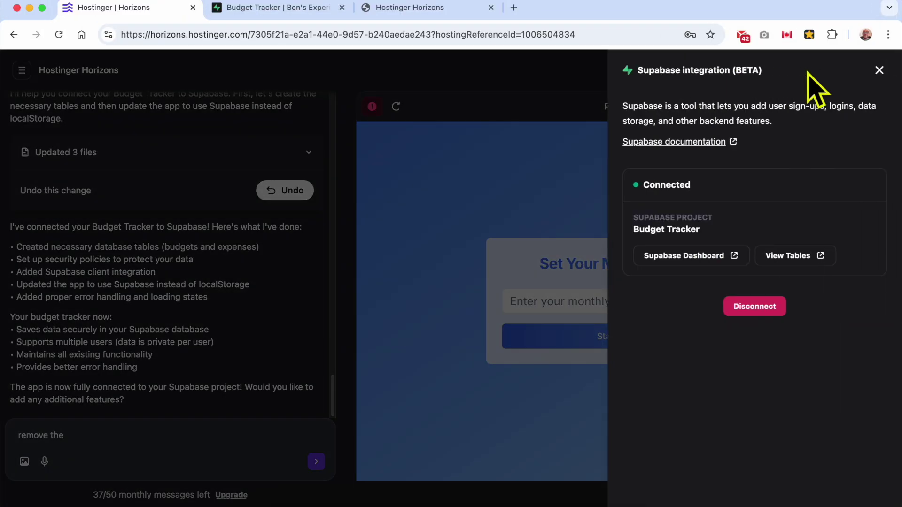